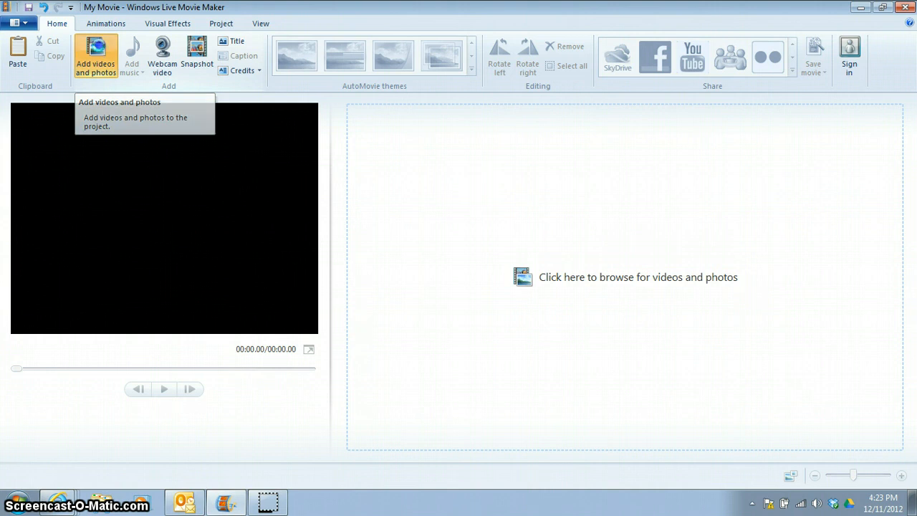
Import picture 2, picture one, Untitled and Wildlife from the MOVIE MAKER PROJECT folder into the project
left_click(54, 108)
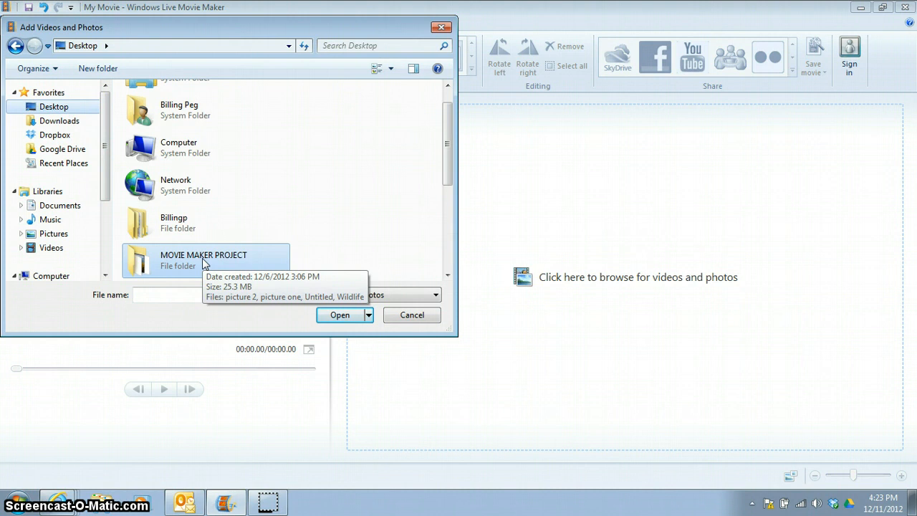
left_click(343, 316)
left_click(154, 129)
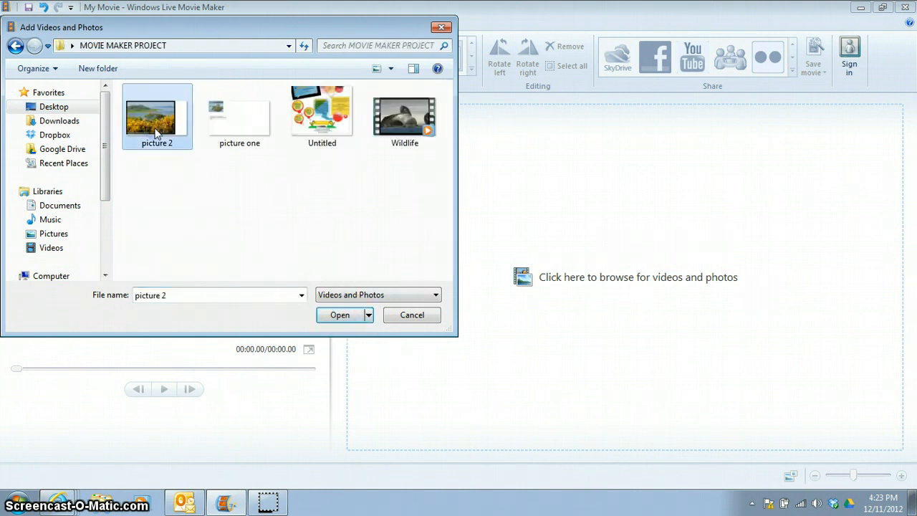
left_click(255, 114, "ctrl")
left_click(329, 115, "ctrl")
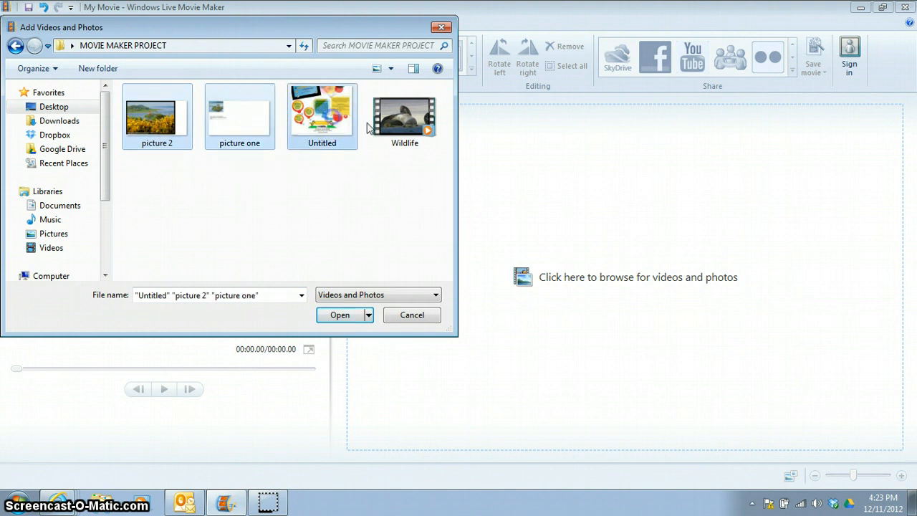
left_click(403, 127, "ctrl")
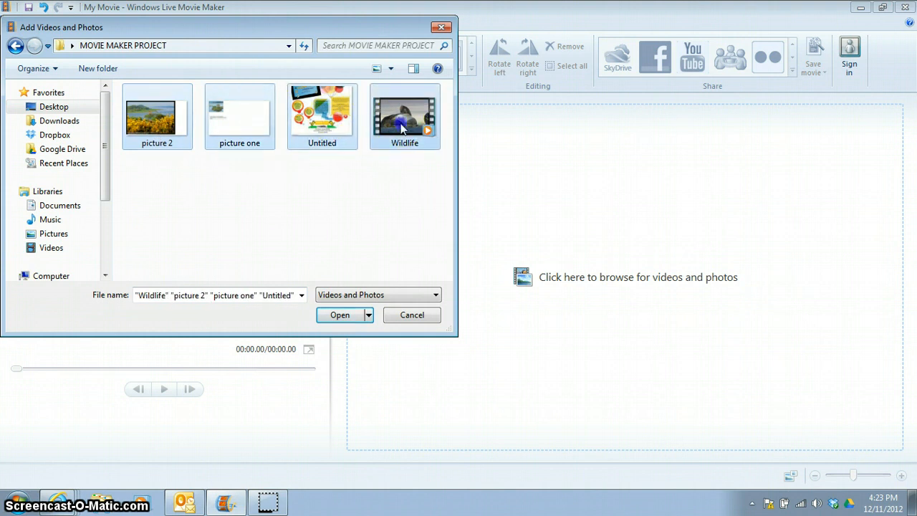
left_click(341, 316)
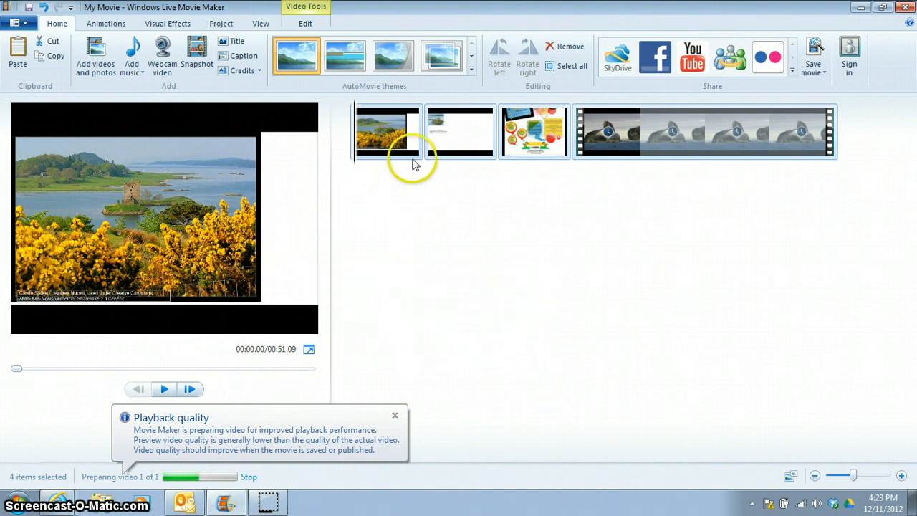
Move the picture one clip to the end of the storyboard, after Wildlife
left_click(467, 146)
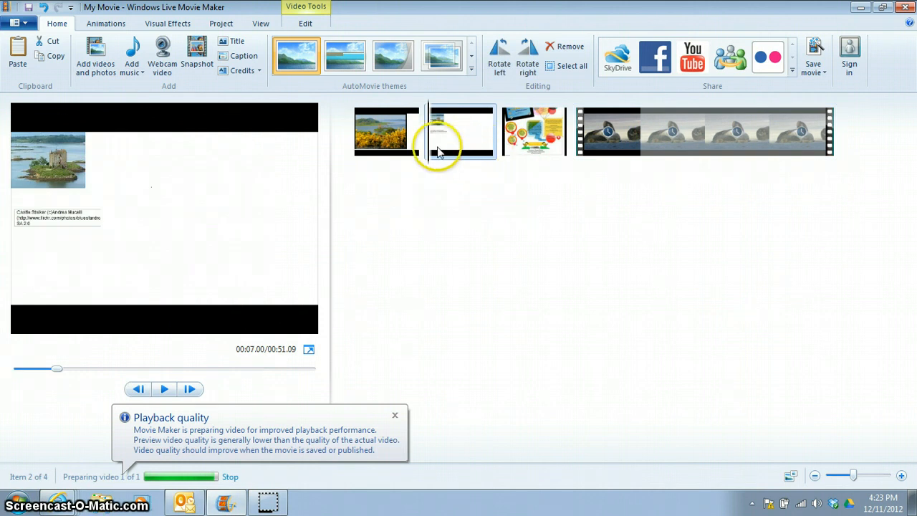
left_click_drag(471, 153, 832, 161)
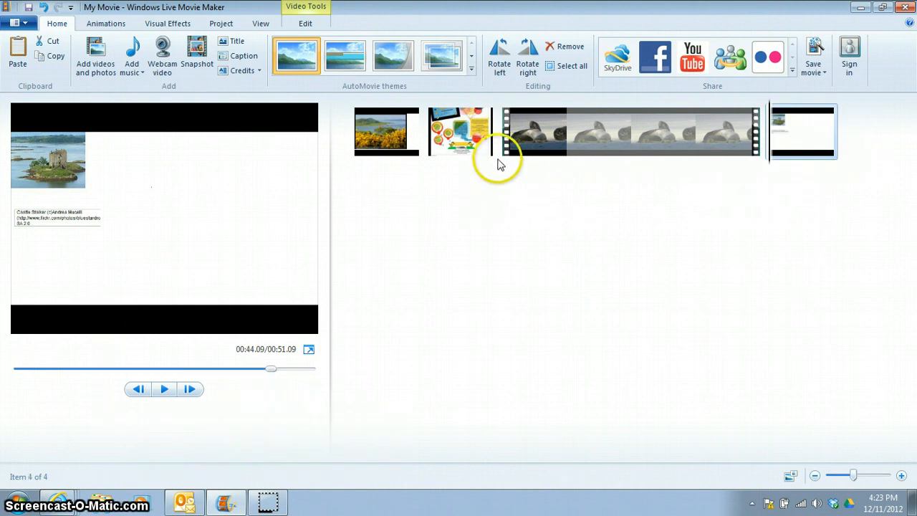
Add a title before the first clip and replace its text with Test Project
left_click(354, 129)
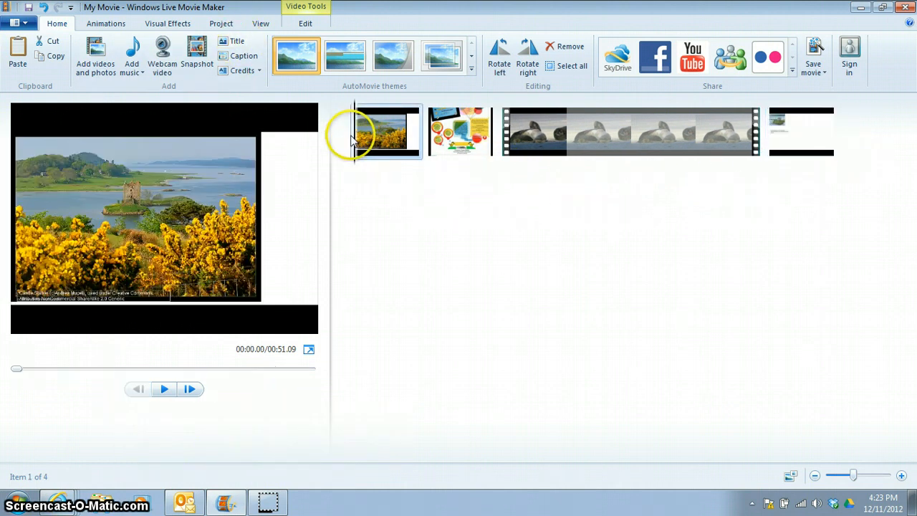
left_click(239, 44)
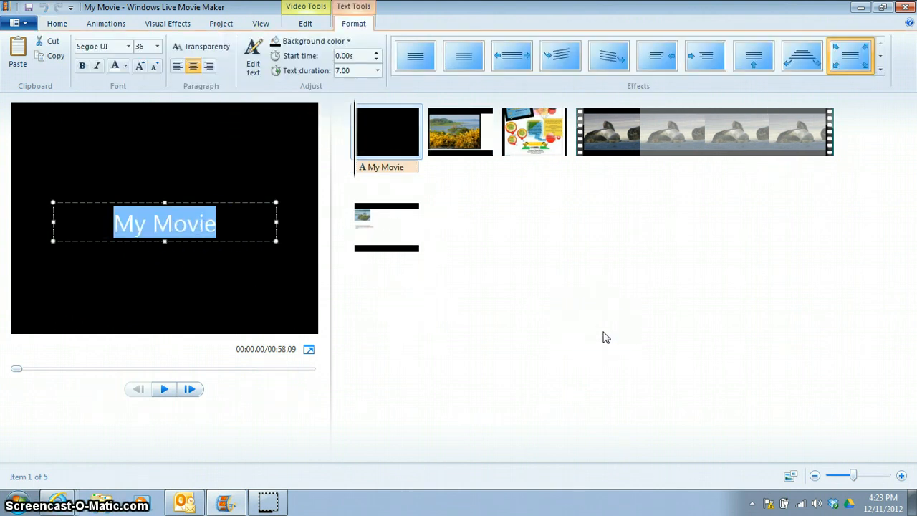
type("Test")
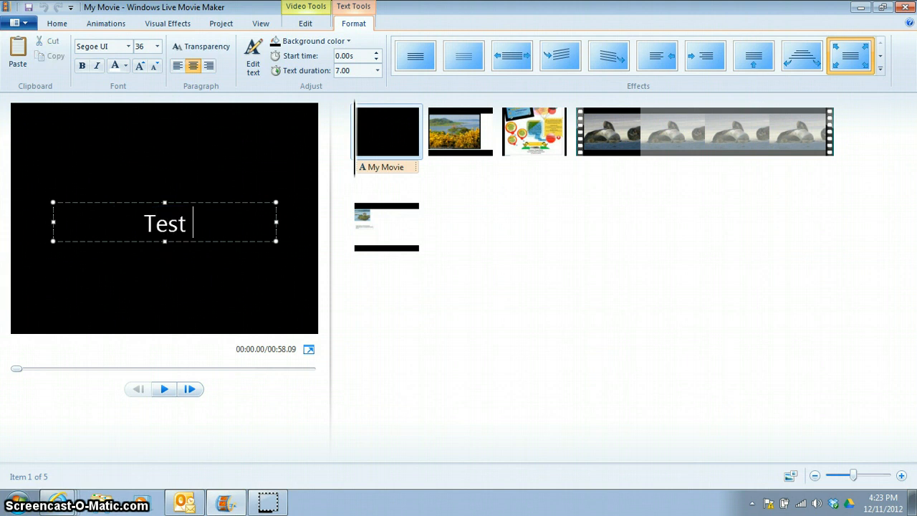
type(" Project")
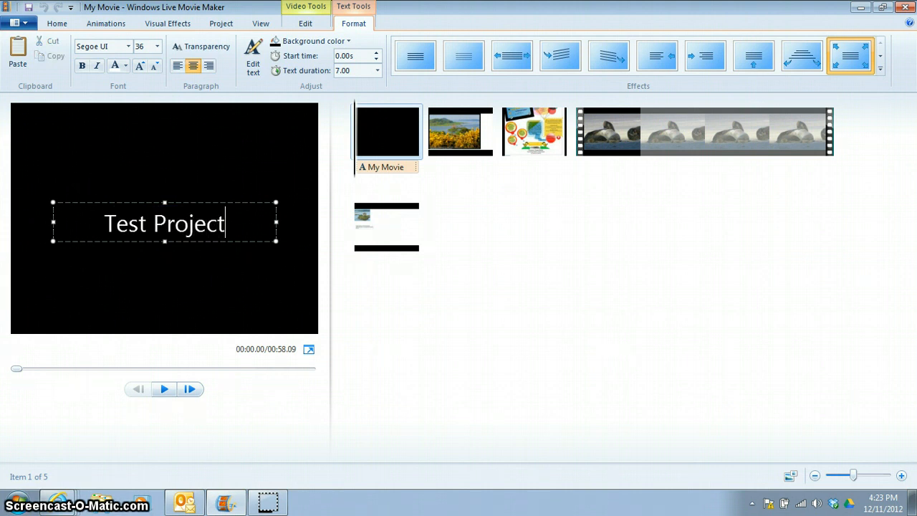
left_click(500, 319)
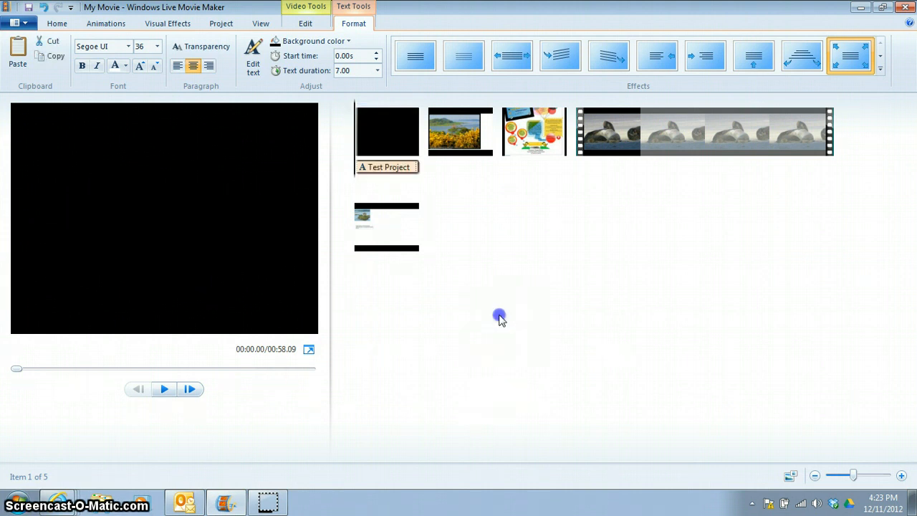
left_click(416, 170)
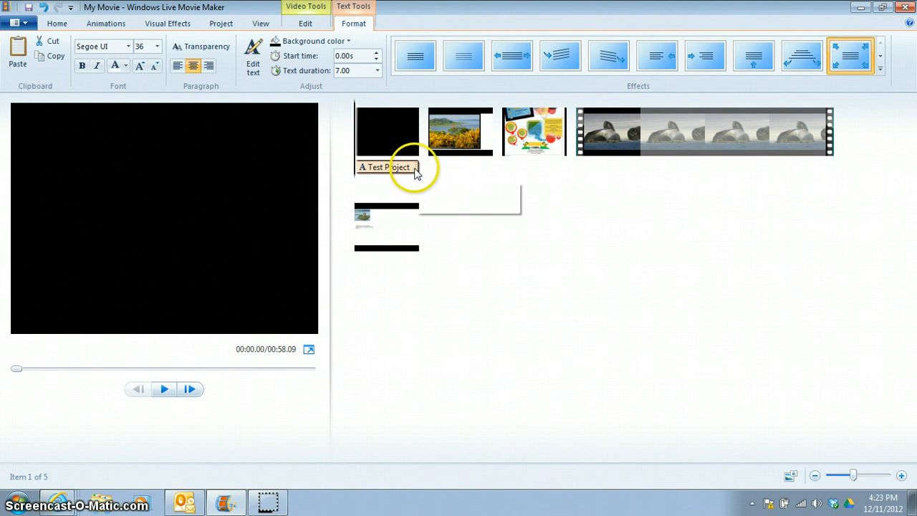
left_click_drag(416, 170, 362, 174)
left_click(444, 170)
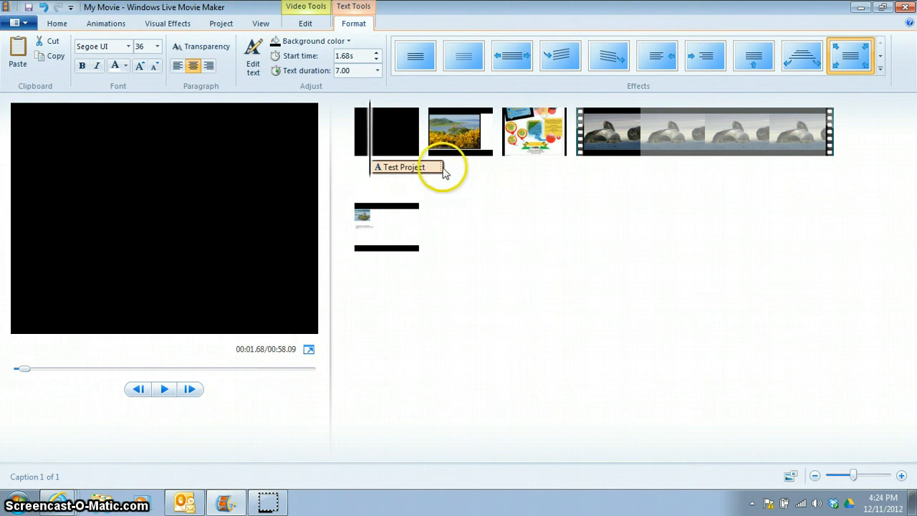
left_click_drag(408, 171, 364, 169)
left_click(400, 174)
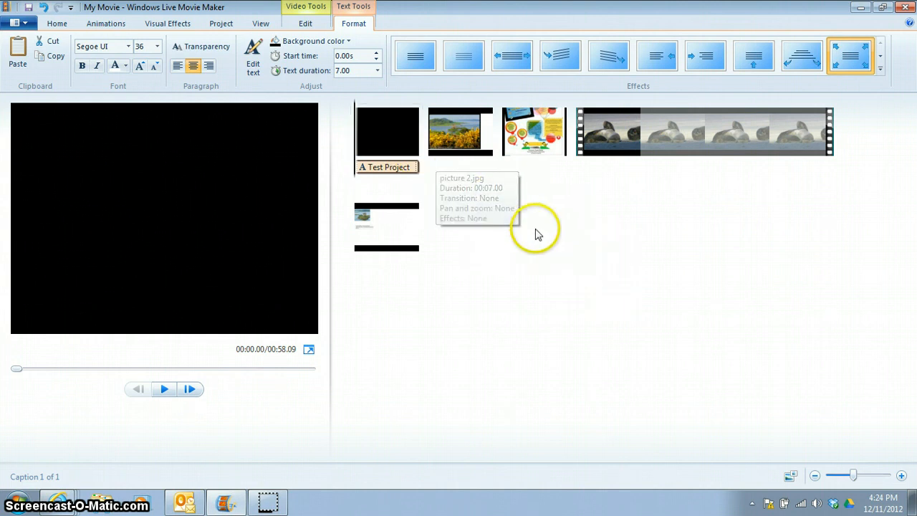
Preview the title and apply a rotating text effect to the Test Project text
key("space")
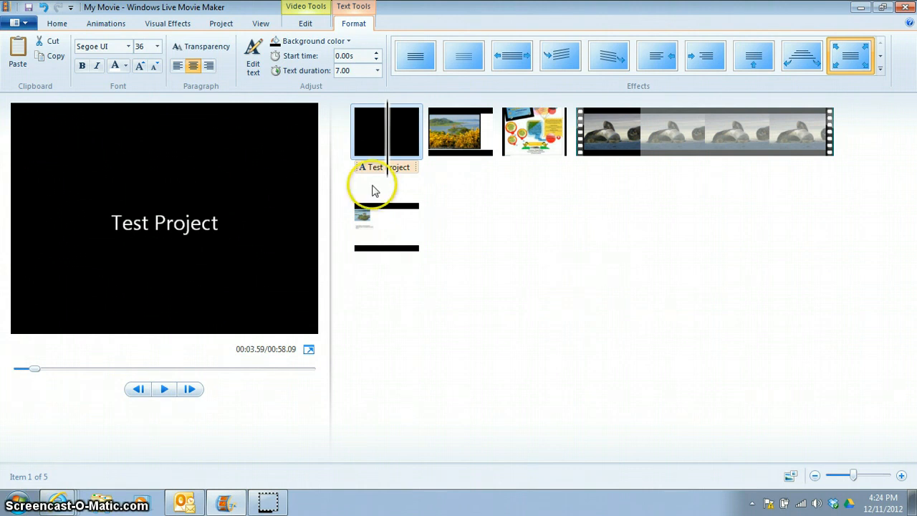
left_click(359, 158)
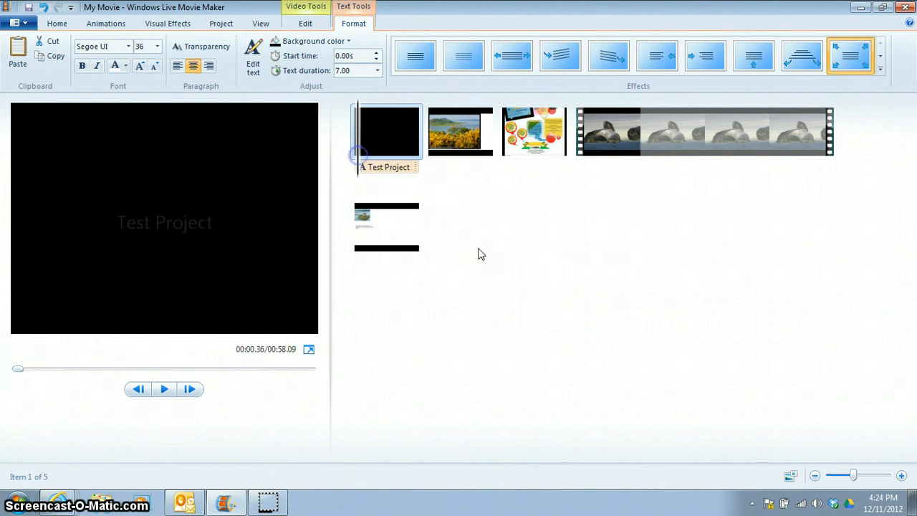
left_click(559, 59)
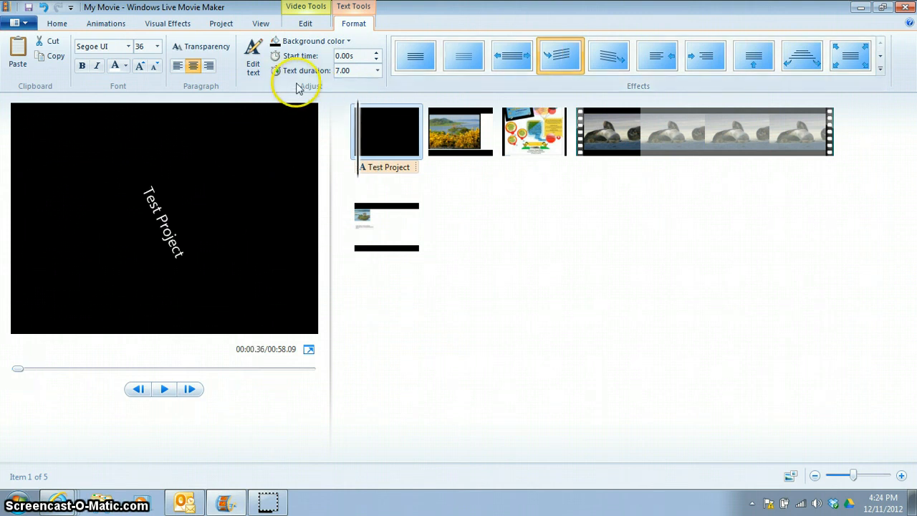
Set the title's text duration to 10.00 seconds and play back the opening to preview it
left_click(377, 71)
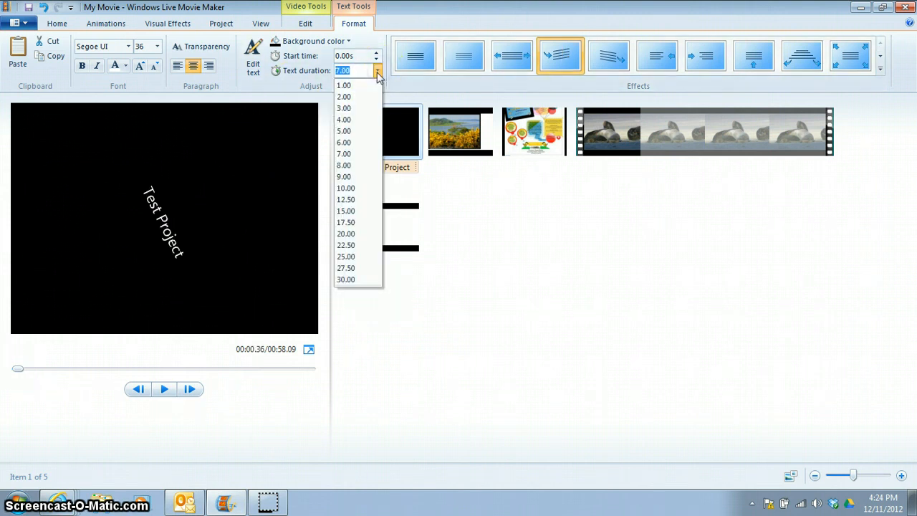
left_click(346, 188)
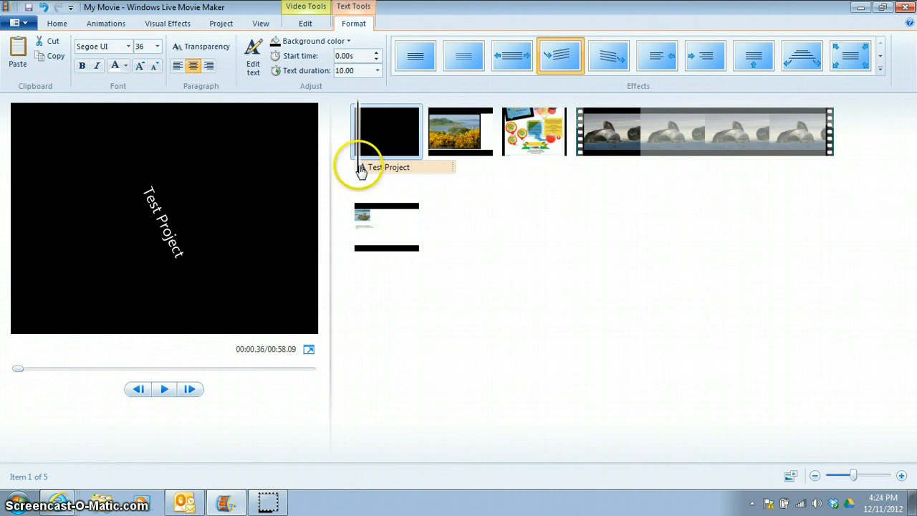
left_click(351, 170)
key("space")
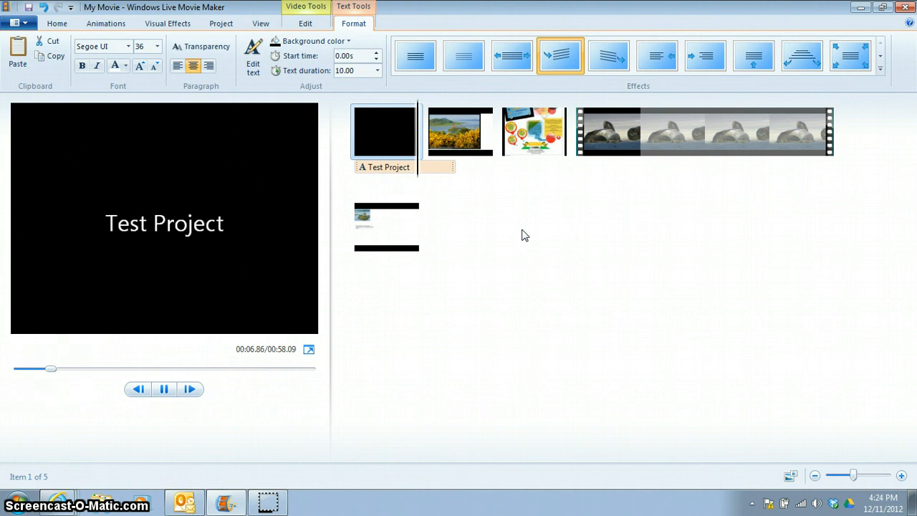
left_click(522, 223)
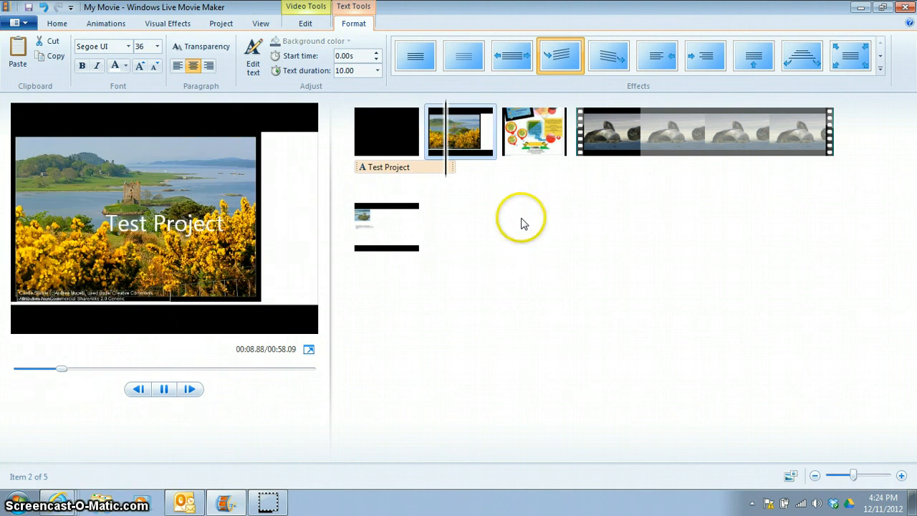
key("space")
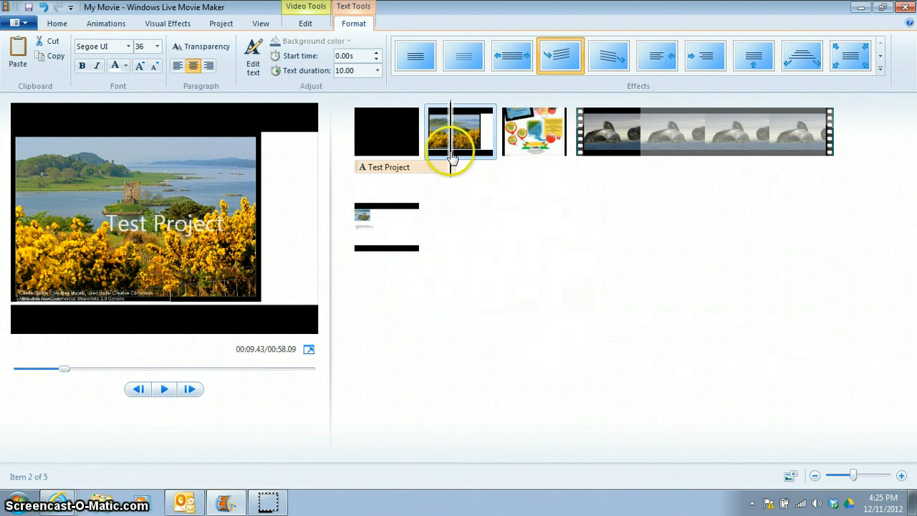
left_click(420, 157)
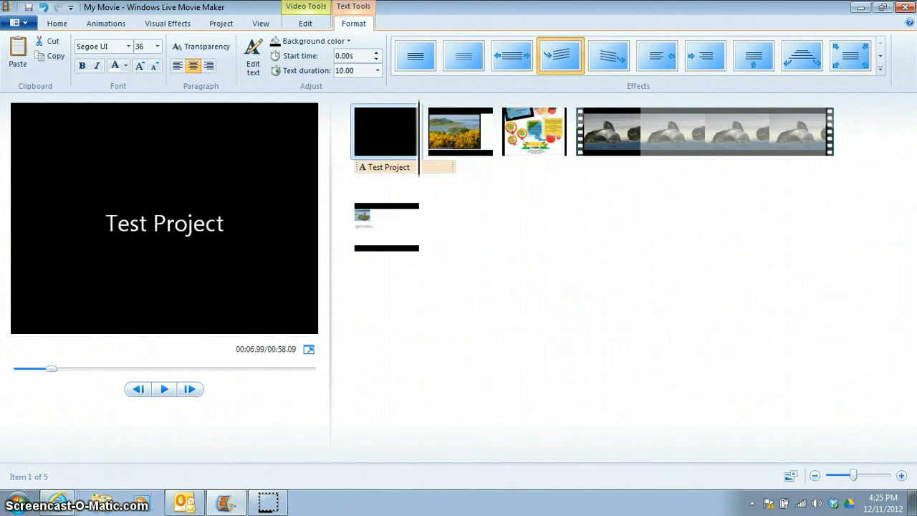
Apply an AutoMovie theme to the whole project, declining the offer to add music
left_click(57, 23)
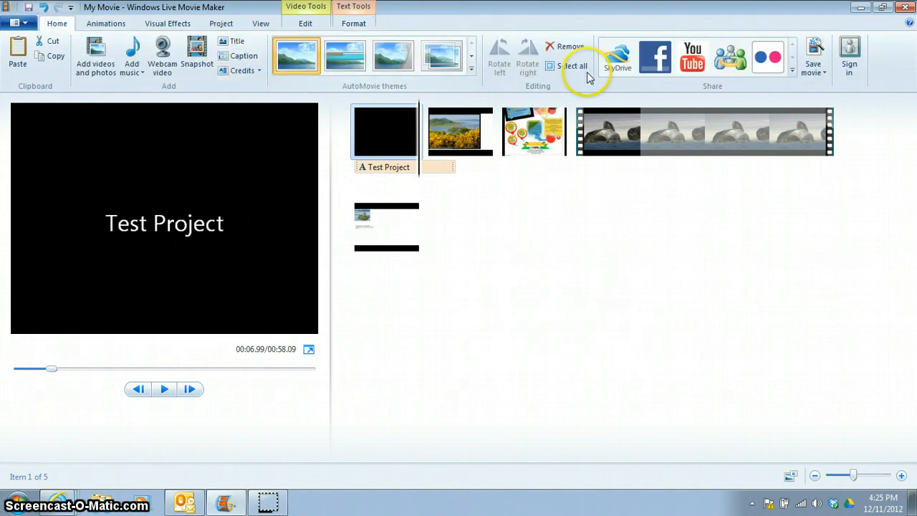
left_click(448, 63)
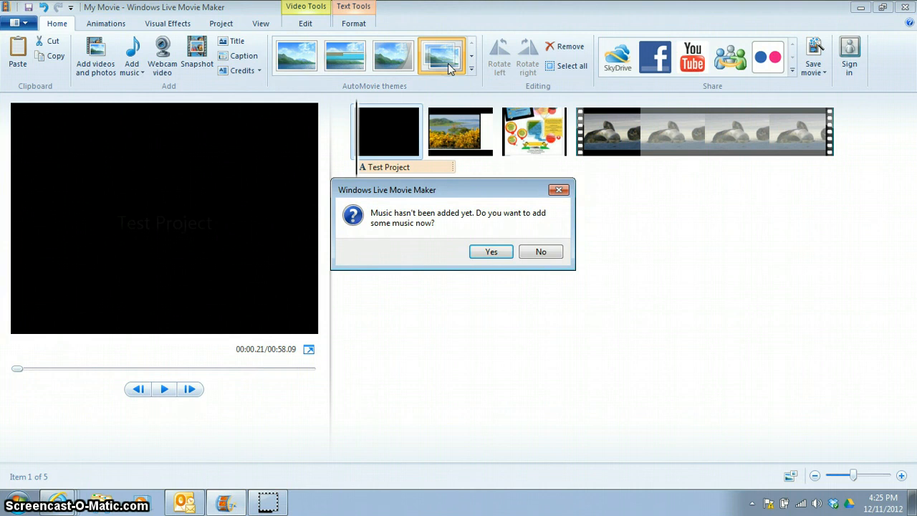
left_click(539, 252)
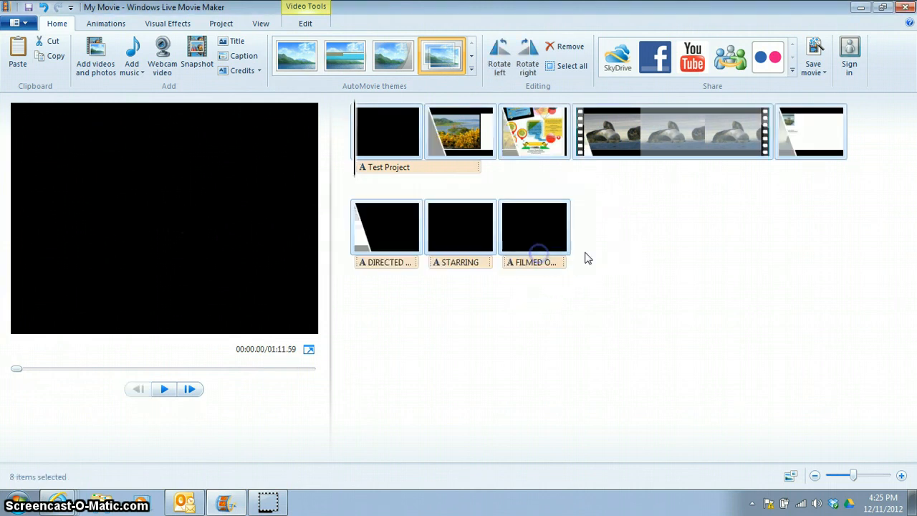
Apply the diamond transition to the selected clips from the animation transitions
left_click(106, 24)
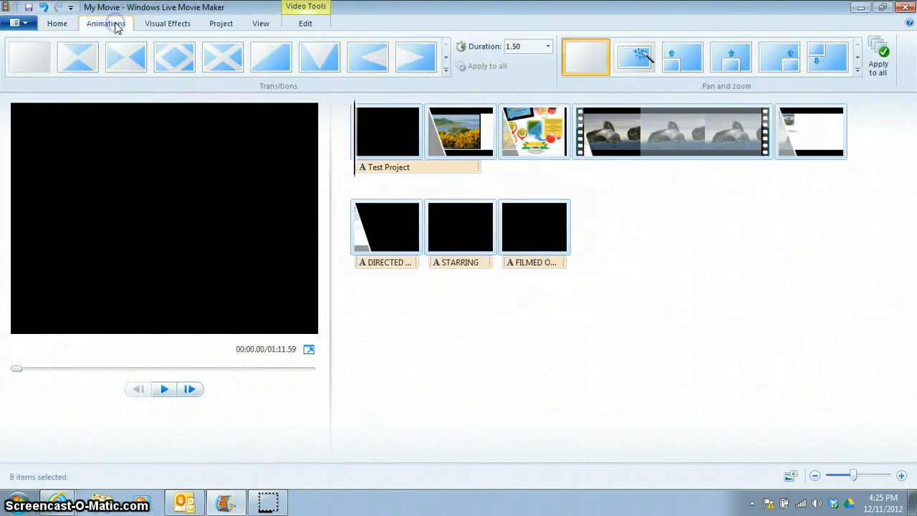
left_click(376, 136)
left_click_drag(376, 135, 426, 136)
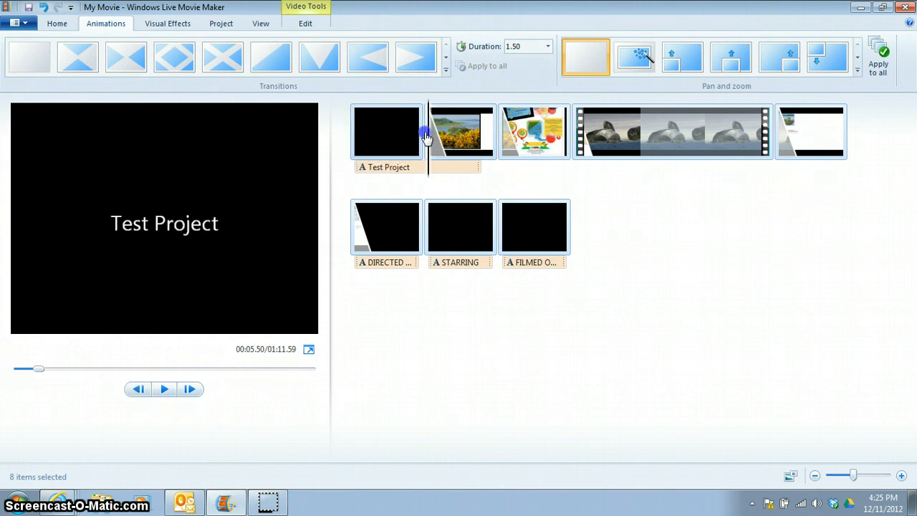
left_click(178, 66)
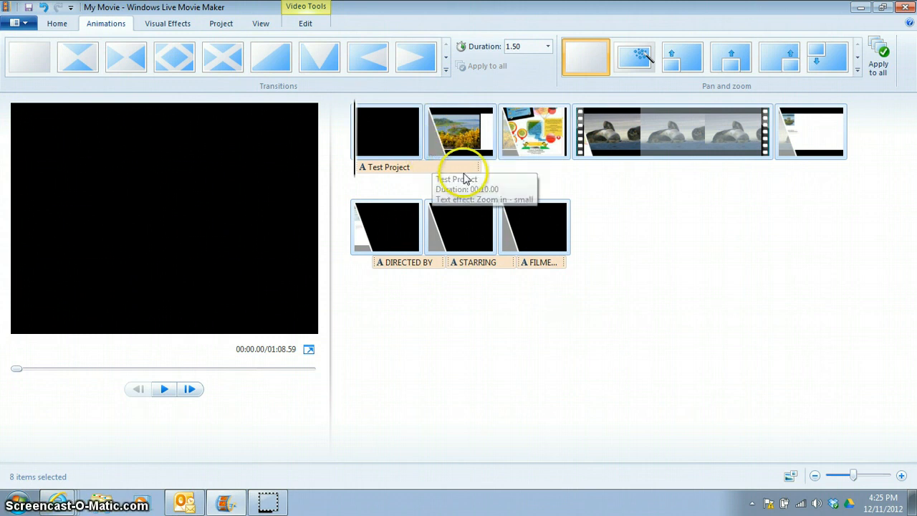
Give the Untitled clip a V-shaped wipe transition instead
left_click(512, 156)
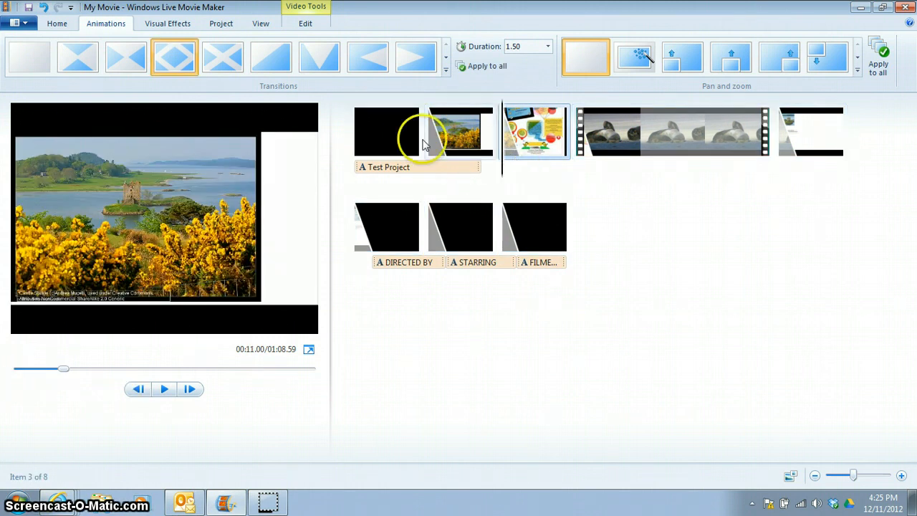
left_click(317, 65)
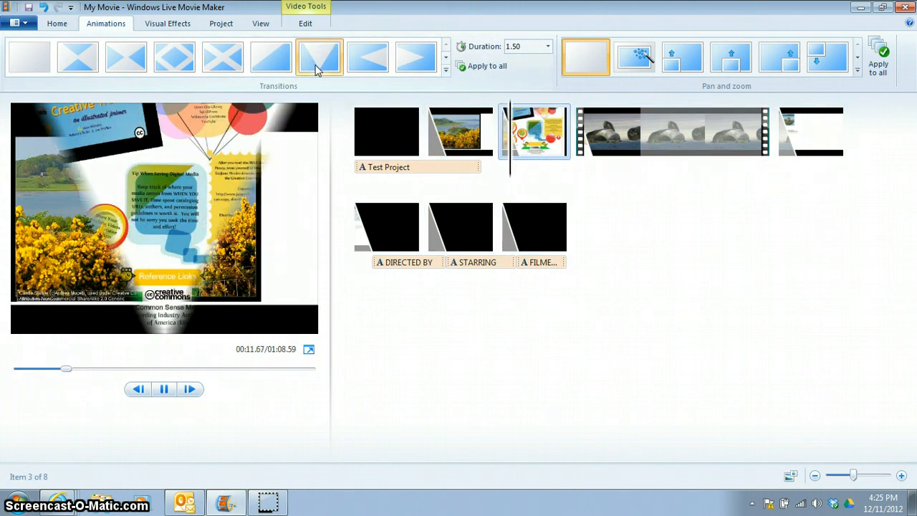
Apply a different transition from further down the transitions gallery to the video clip
left_click(583, 156)
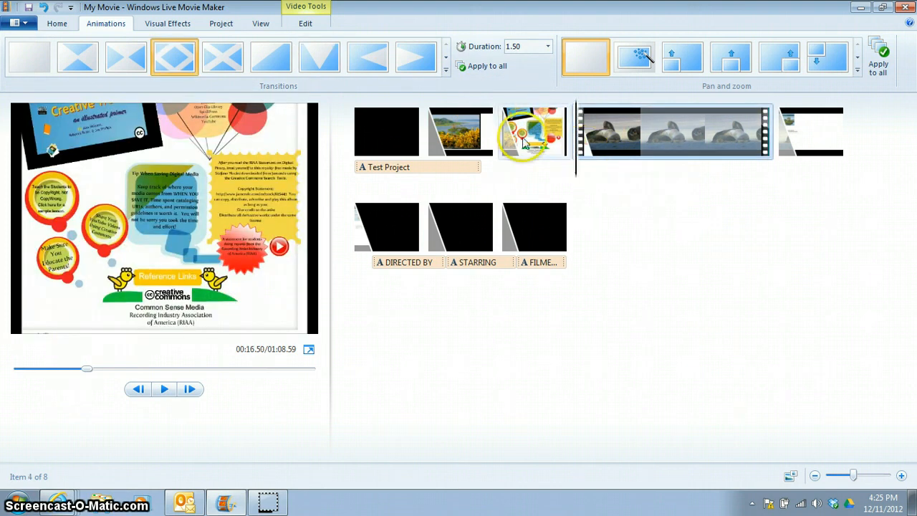
left_click(445, 59)
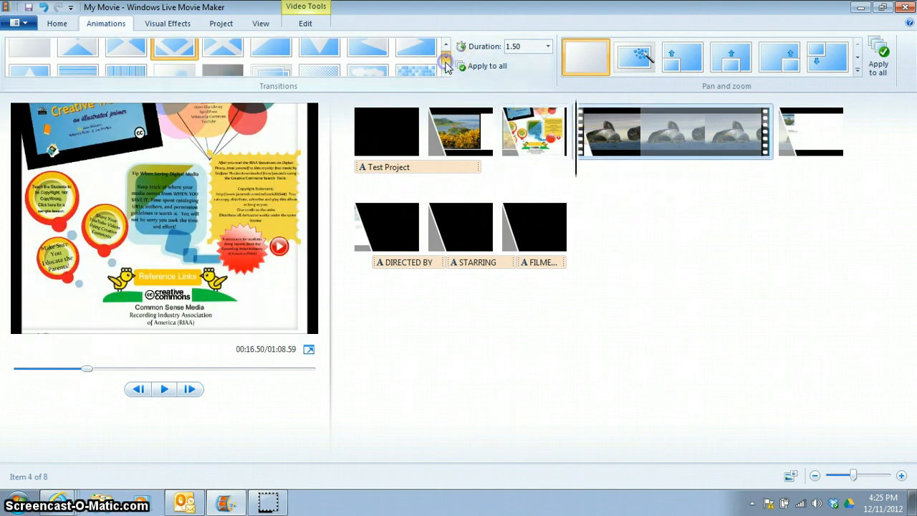
left_click(445, 59)
left_click(445, 59)
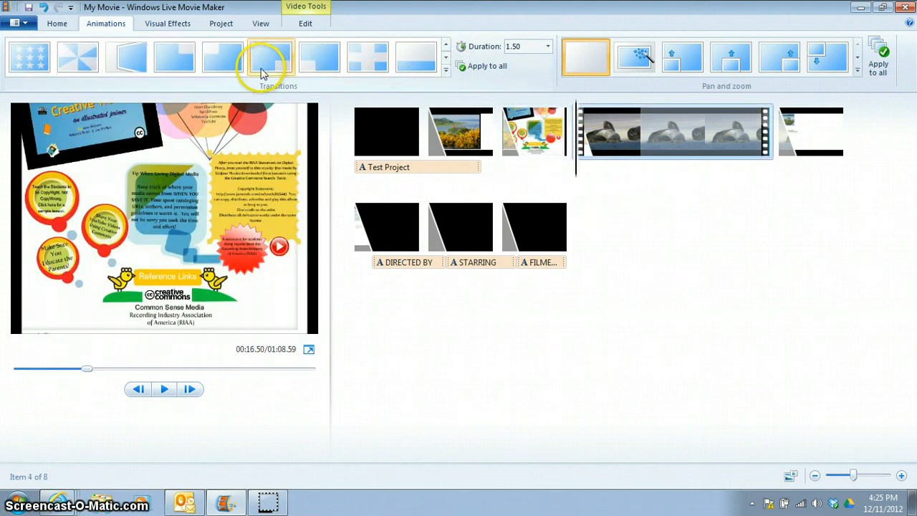
left_click(77, 57)
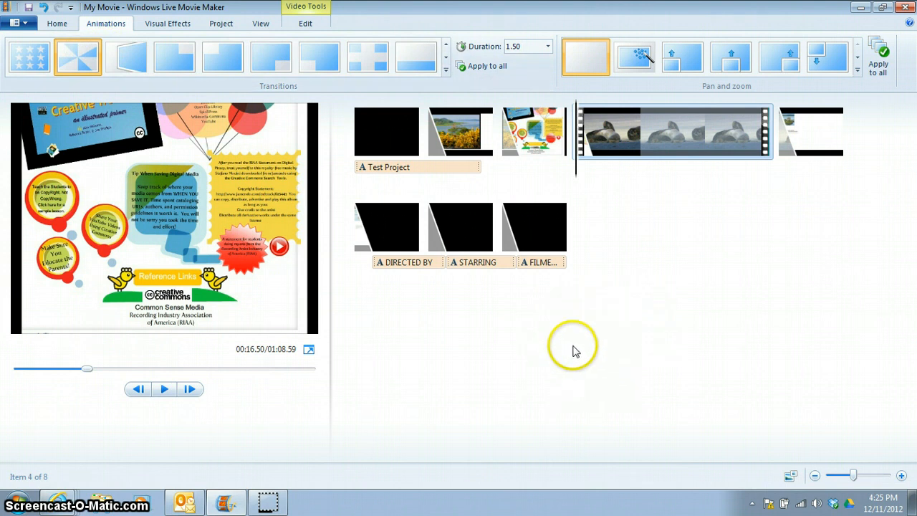
Replace the title text over the castle photo with Castle
left_click(59, 25)
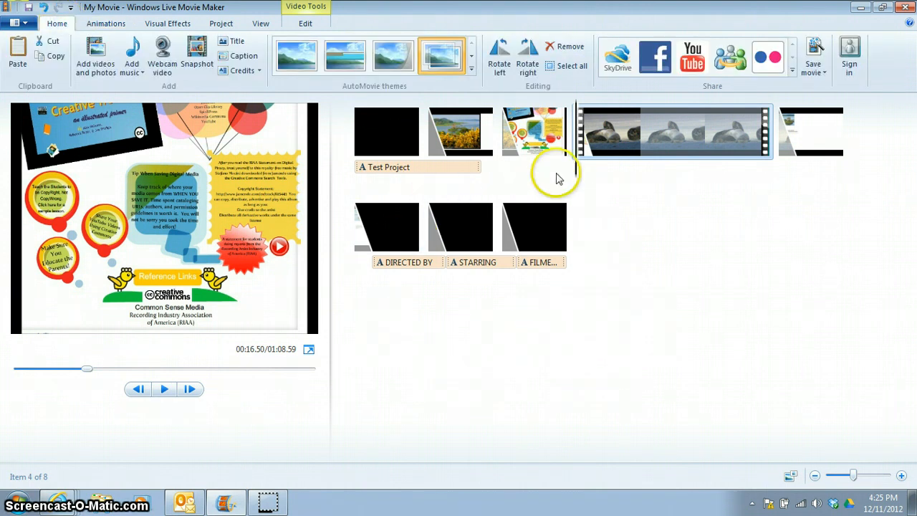
left_click(433, 177)
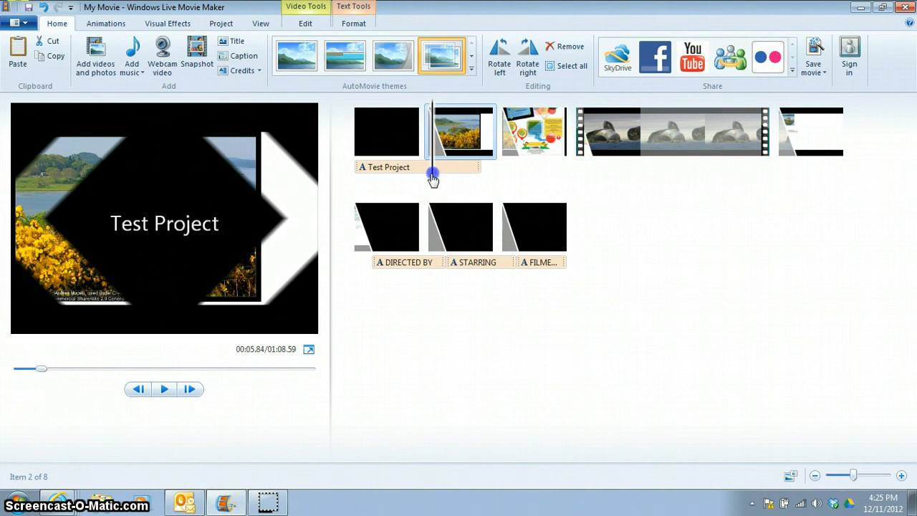
left_click(241, 57)
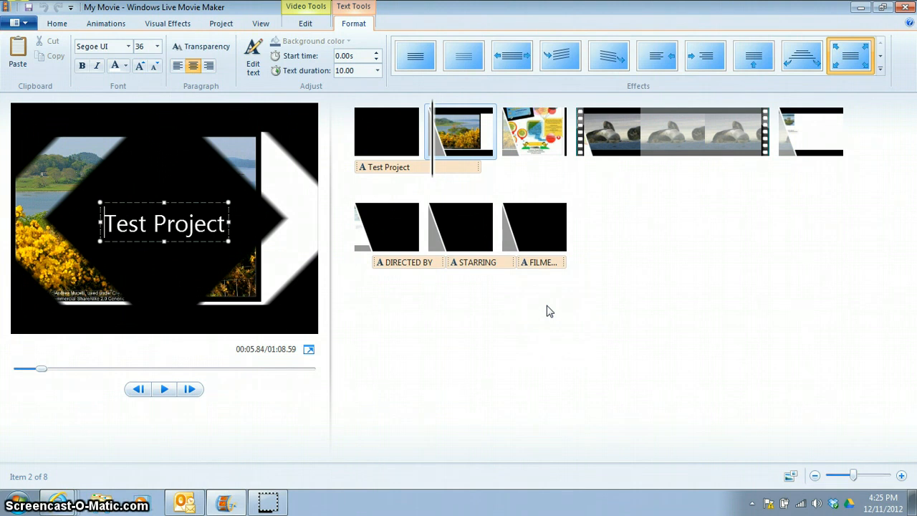
type("Castle")
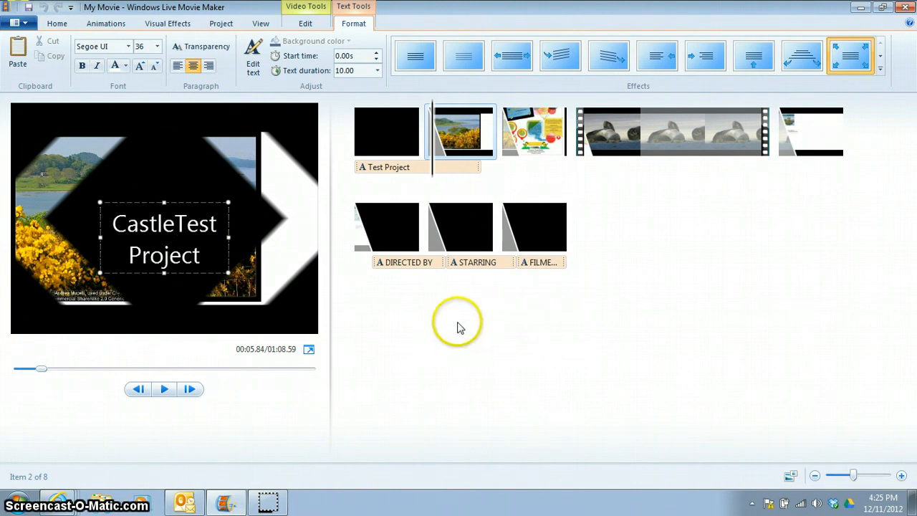
left_click(179, 266)
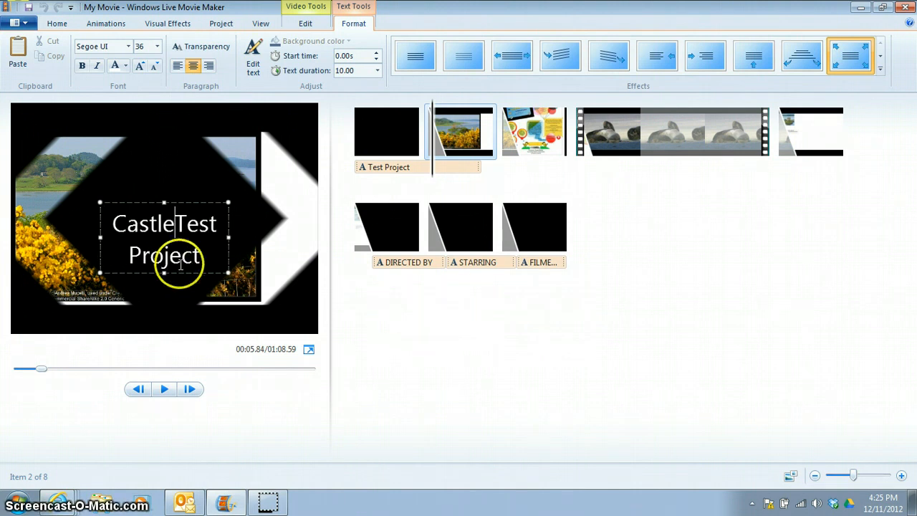
key("ctrl+a")
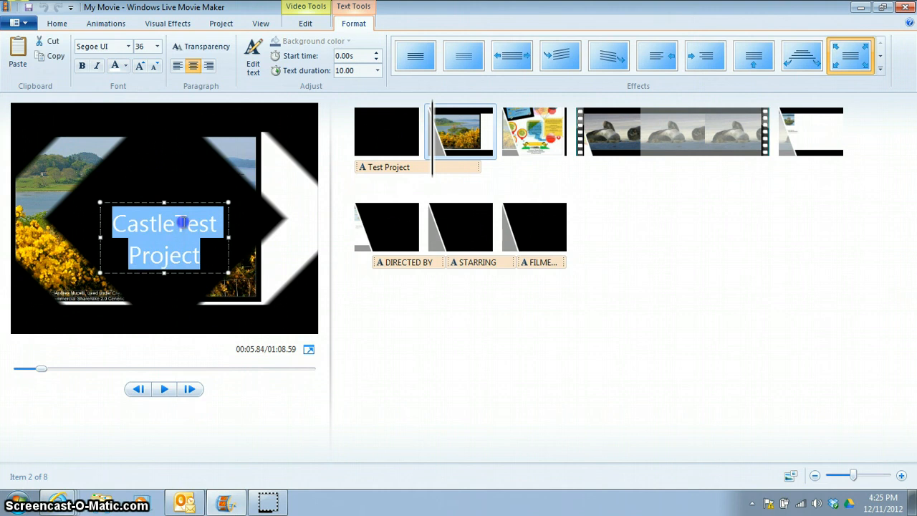
left_click_drag(183, 224, 187, 224)
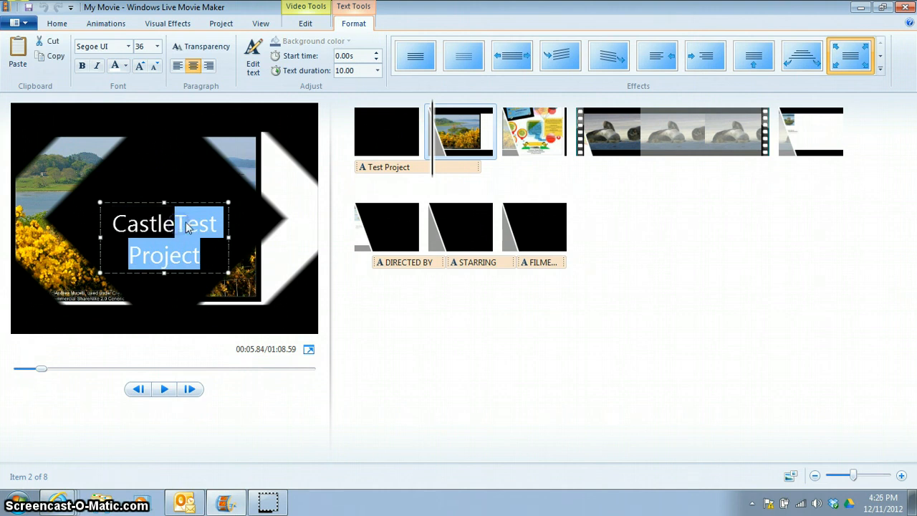
key("Delete")
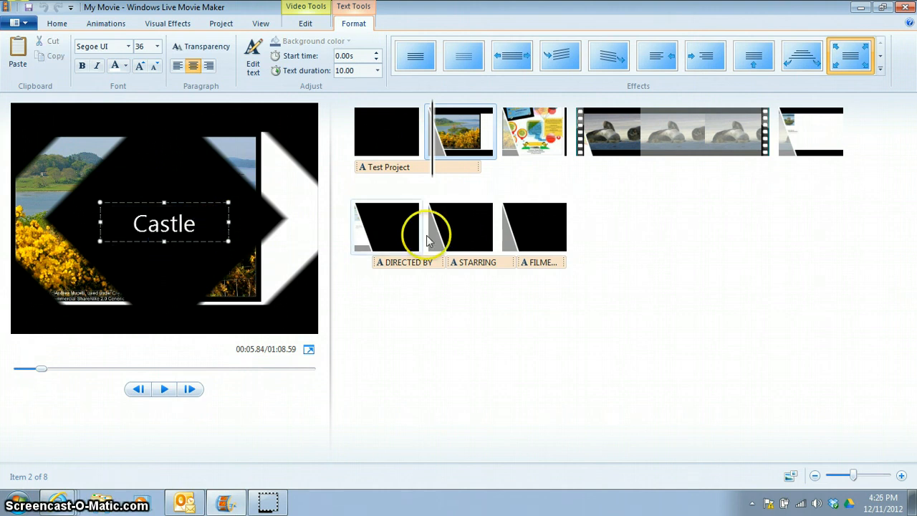
Apply the Swing text effect to the Castle title and play back the clip to preview it
left_click(880, 69)
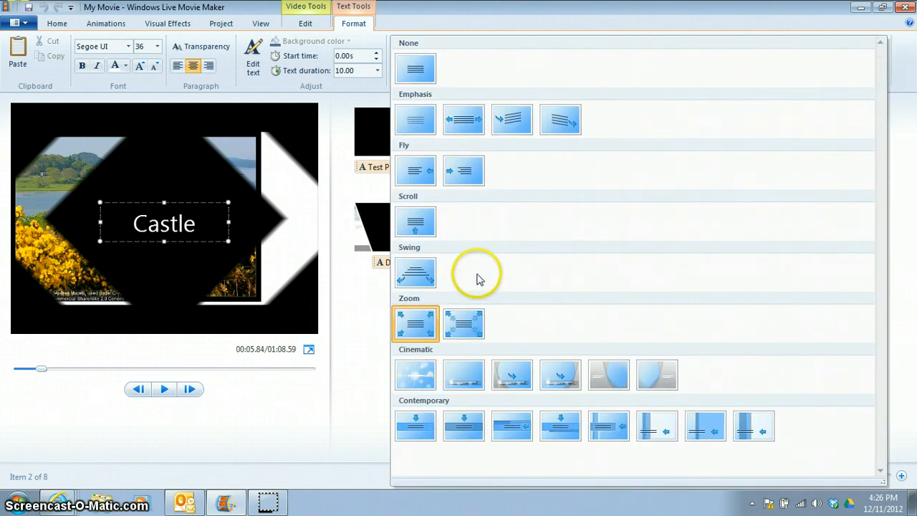
left_click(436, 280)
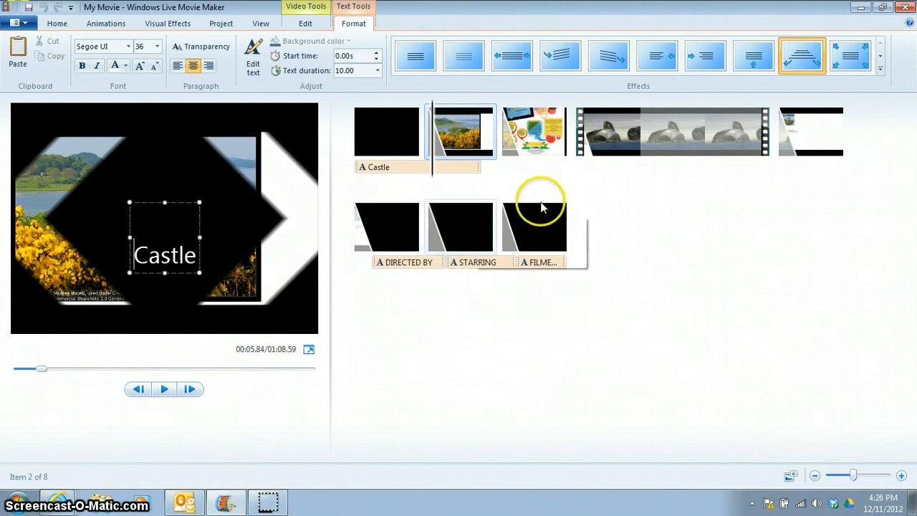
key("space")
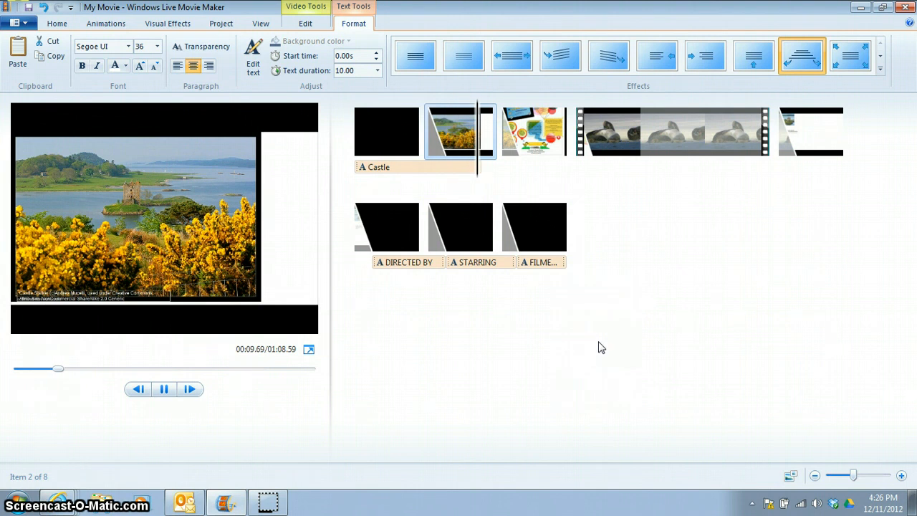
key("space")
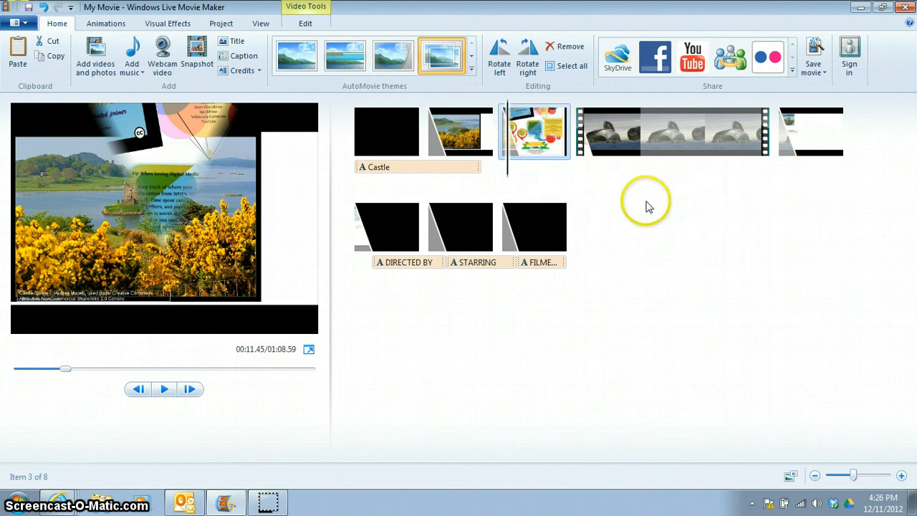
Add two credits slides to the end of the movie
left_click(243, 71)
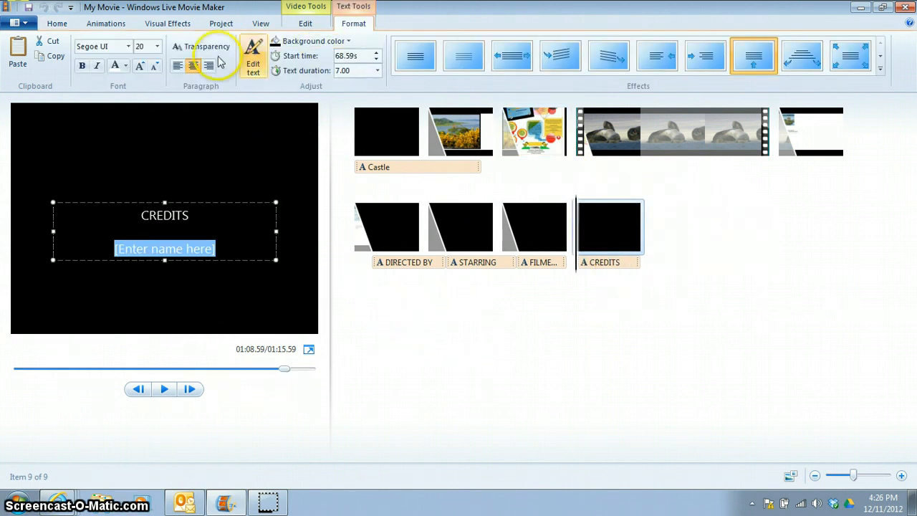
left_click(57, 24)
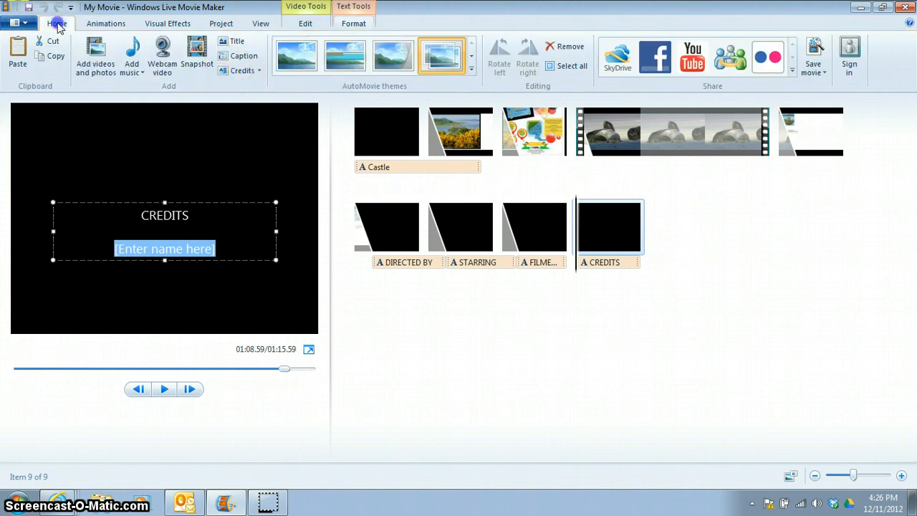
left_click(239, 71)
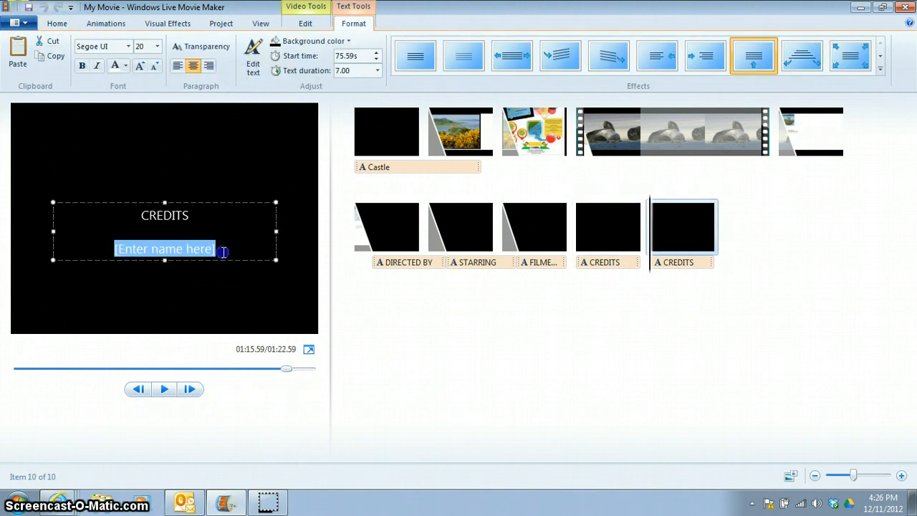
Replace the second credits slide's placeholder with "My name" and "others whom helped with the project" on two lines
left_click_drag(224, 252, 79, 252)
type("My name ")
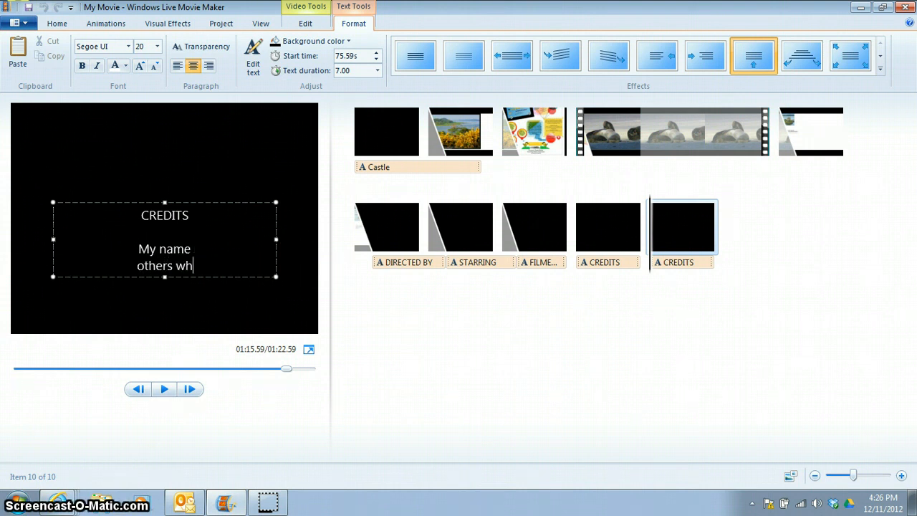
type("others whom helpe")
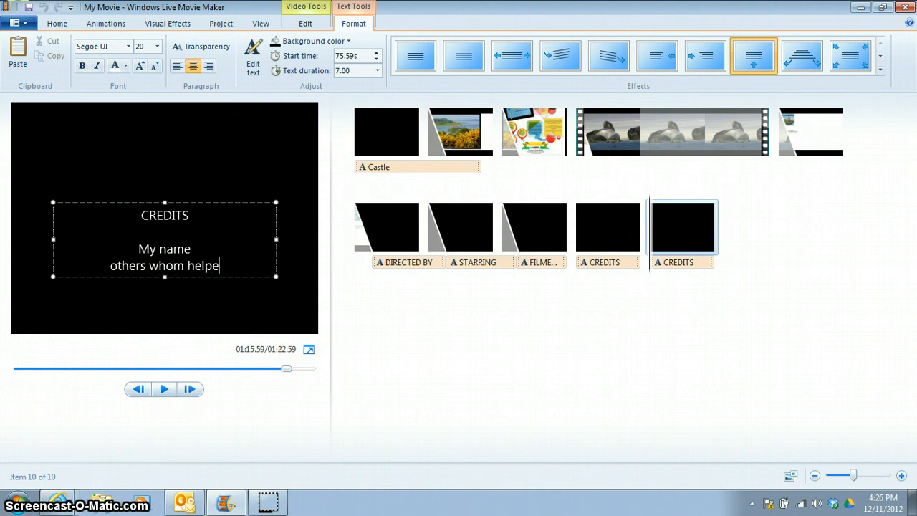
type("d with the pr")
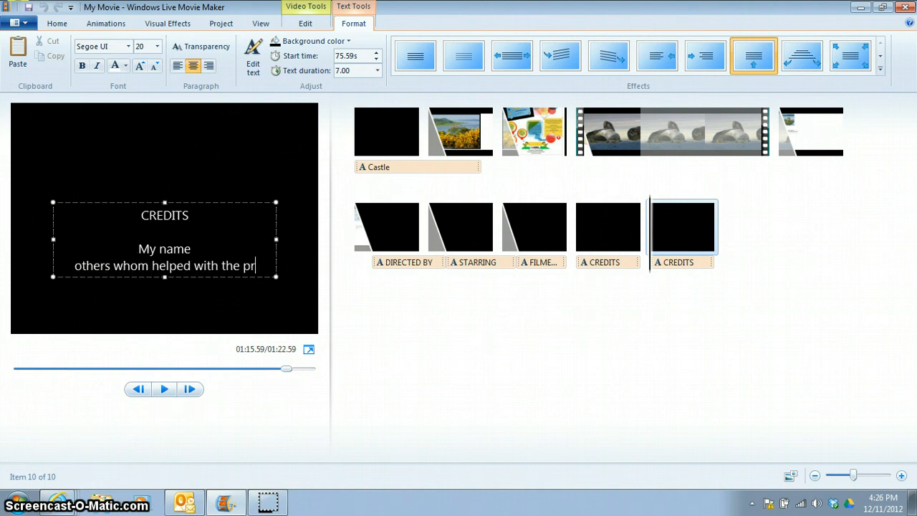
type("oject")
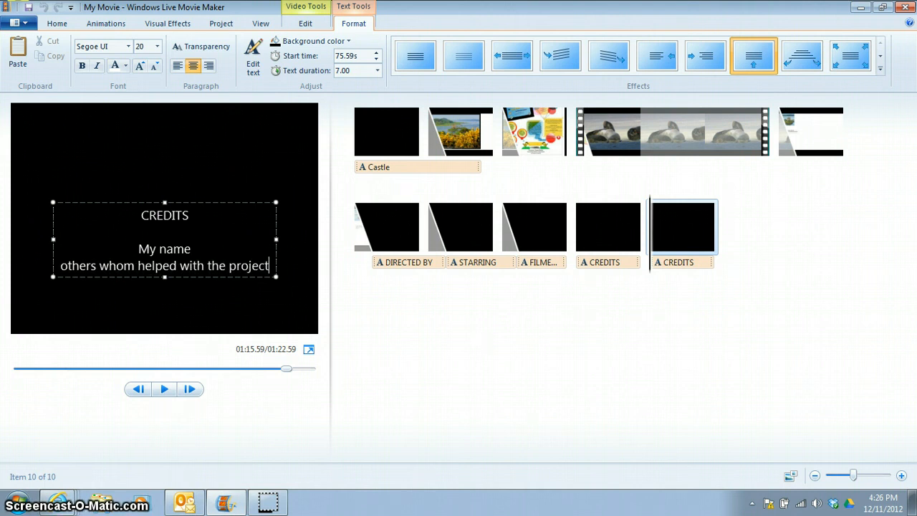
Delete the first, unedited credits slide's caption and its black background clip
left_click(541, 366)
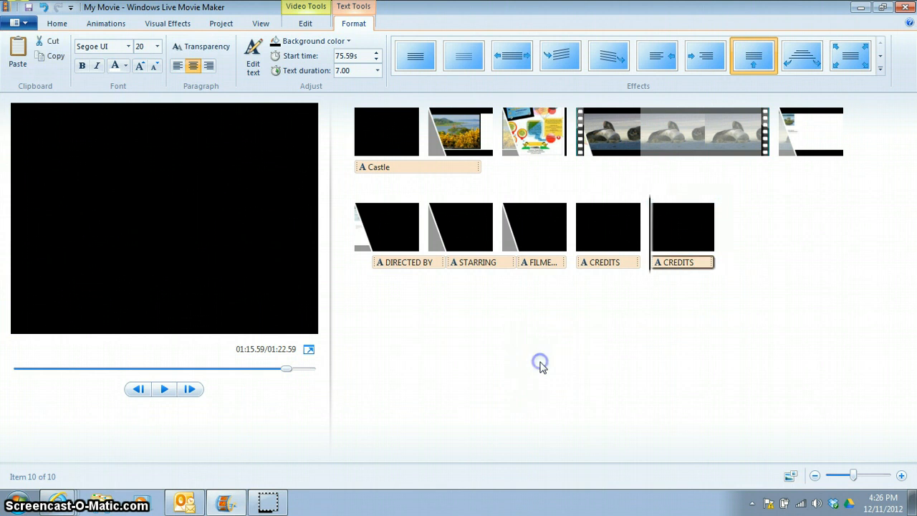
left_click(414, 264)
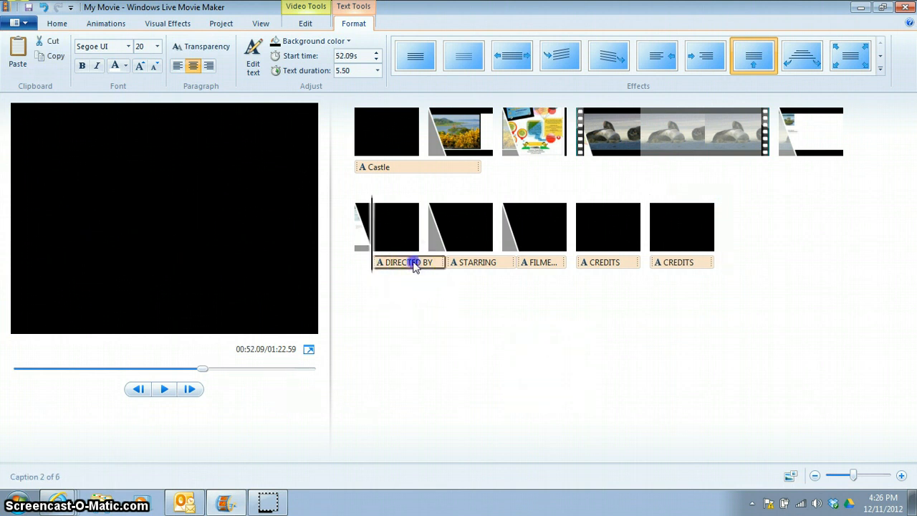
left_click(487, 263)
left_click(552, 263)
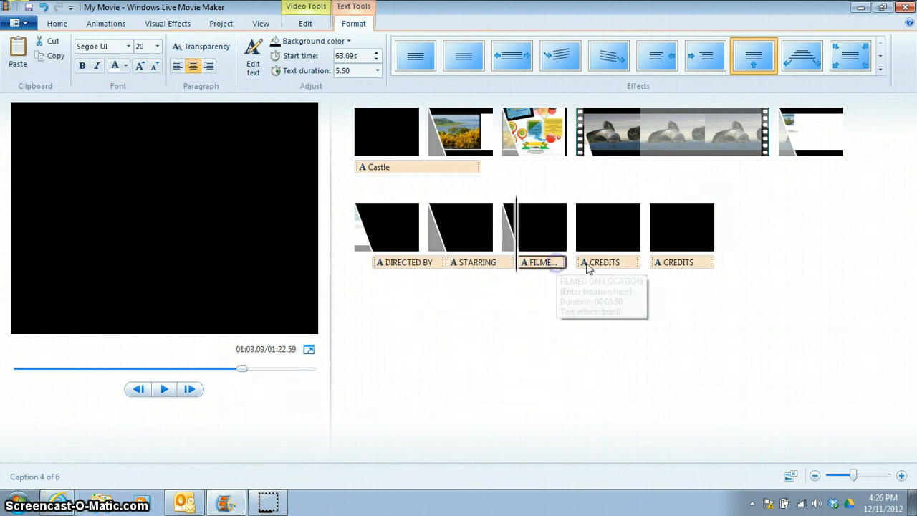
left_click(595, 264)
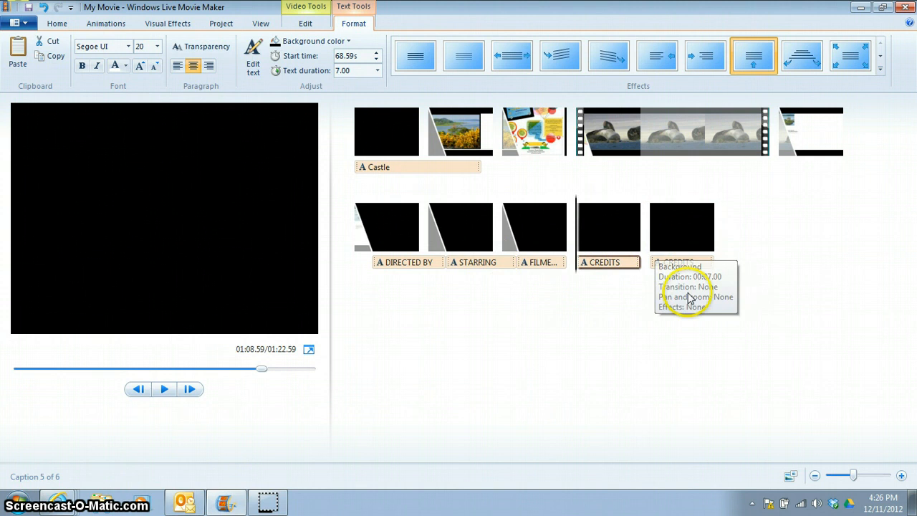
key("Delete")
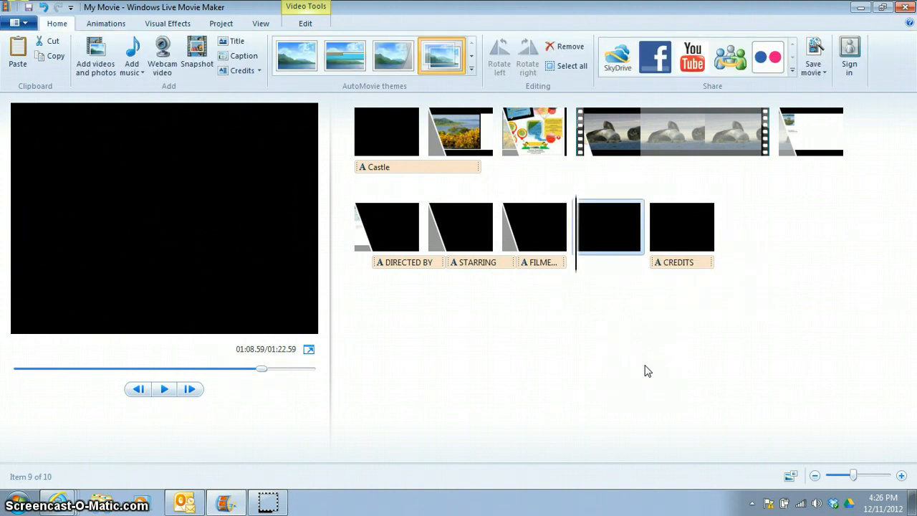
key("Delete")
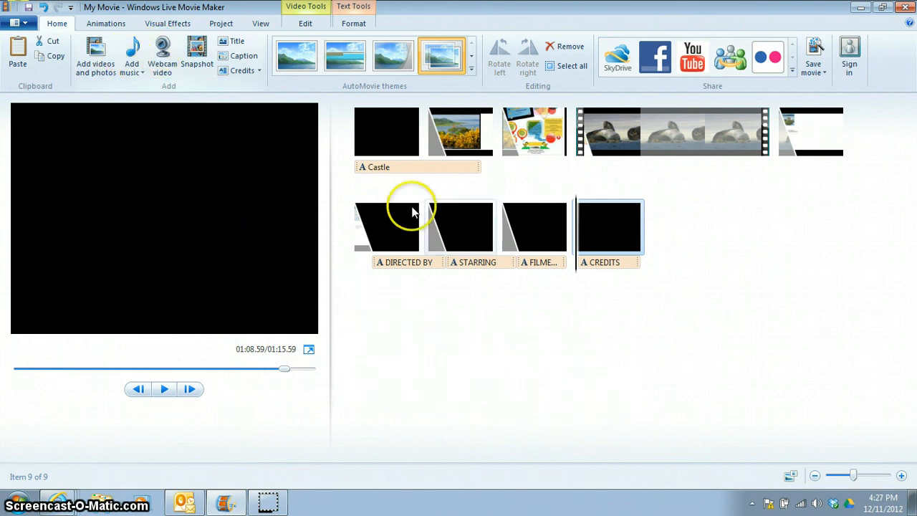
Add the Sleep Away sample track from the Music library's Sample Music folder as background music
left_click(578, 231)
left_click(379, 187)
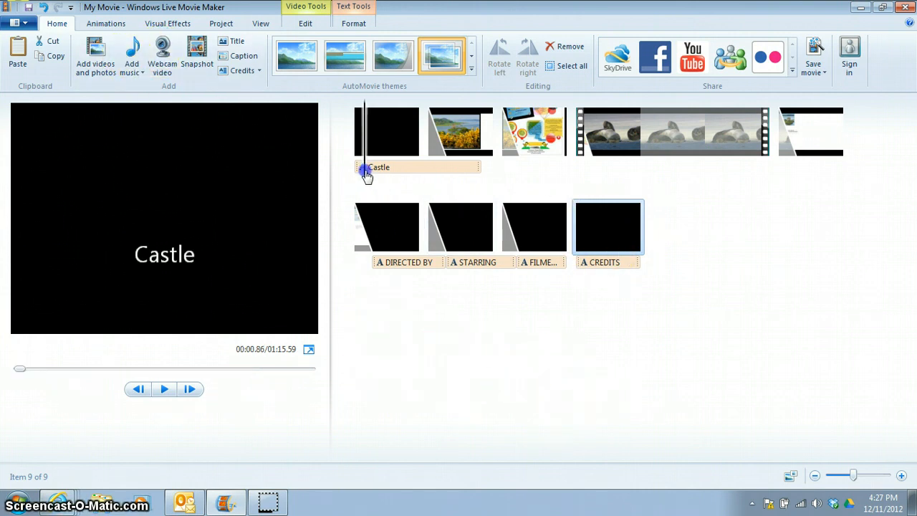
left_click(132, 53)
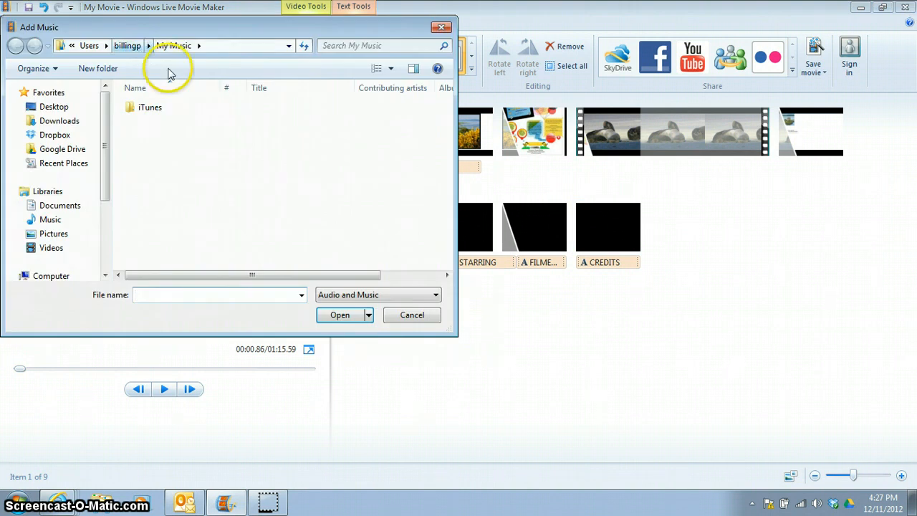
left_click(142, 111)
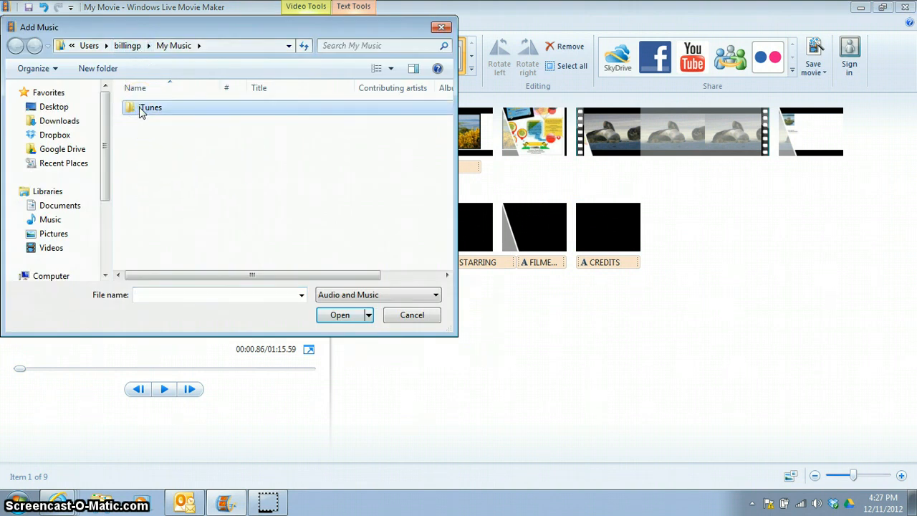
double_click(142, 111)
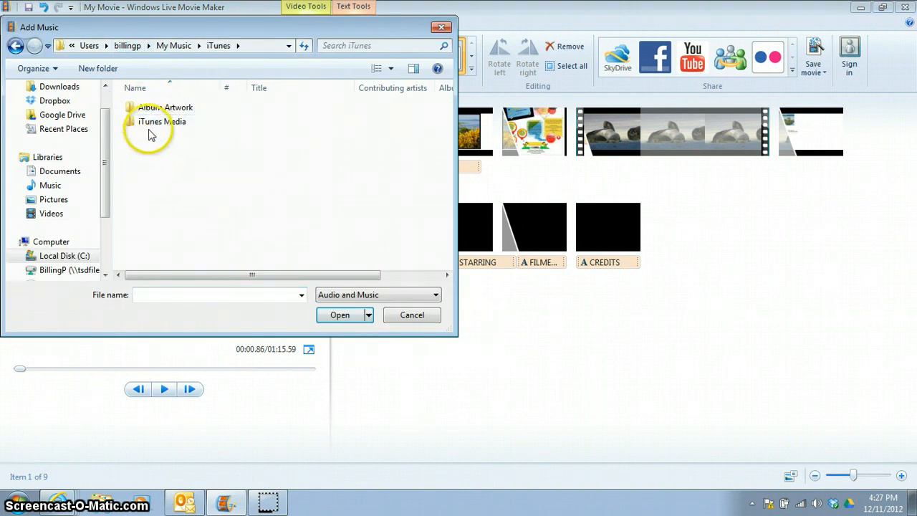
left_click(149, 125)
double_click(148, 126)
left_click(154, 108)
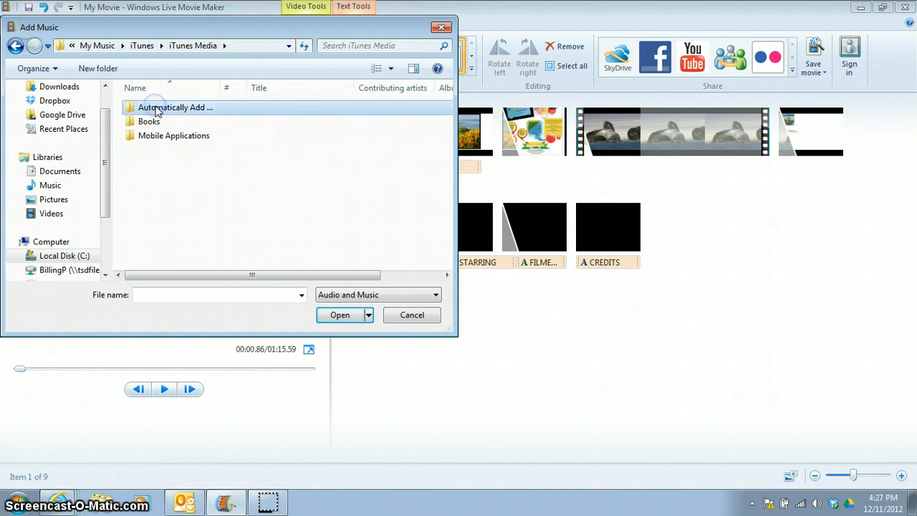
double_click(156, 109)
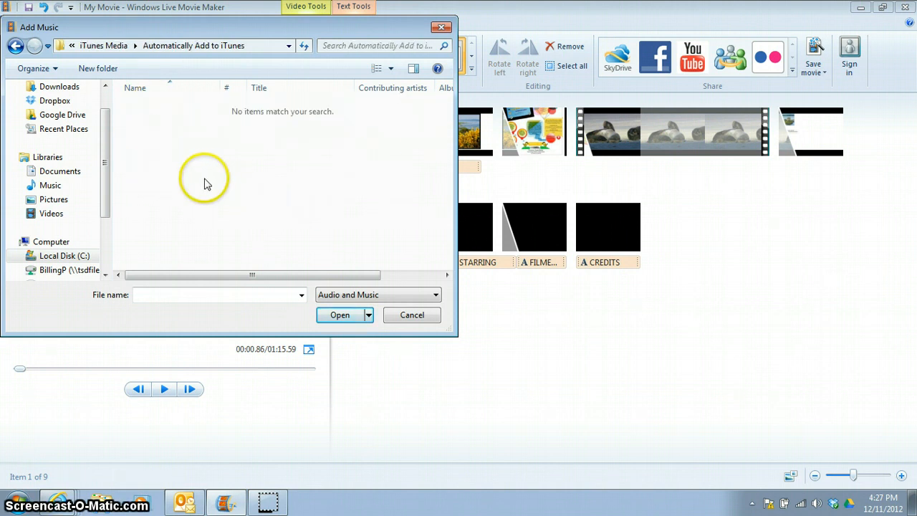
left_click(51, 185)
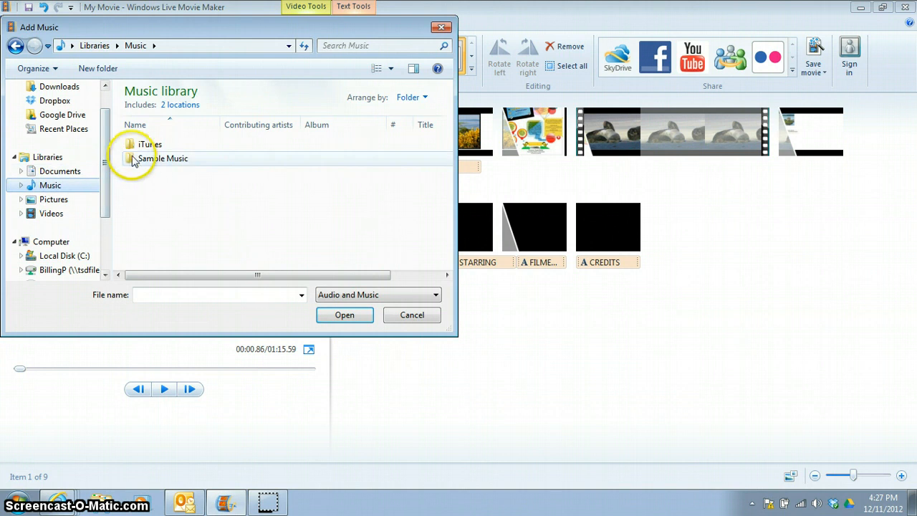
left_click(138, 163)
double_click(137, 163)
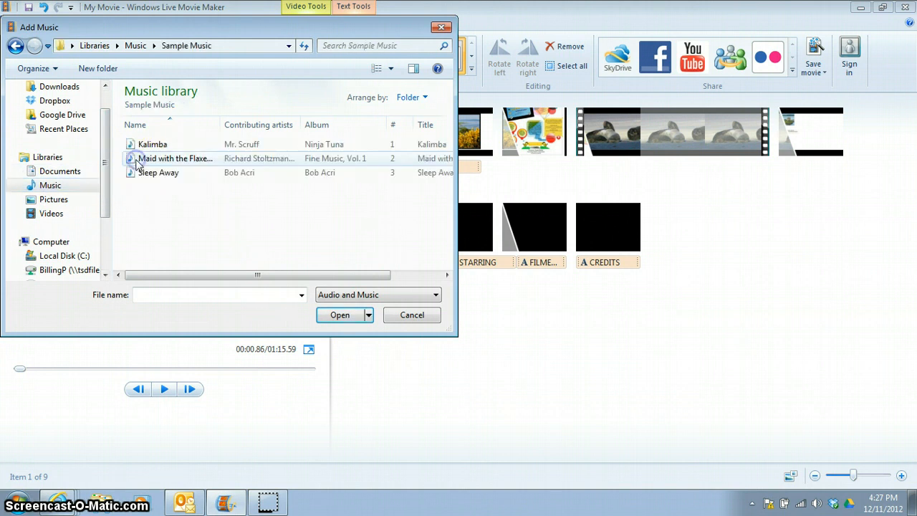
left_click(147, 175)
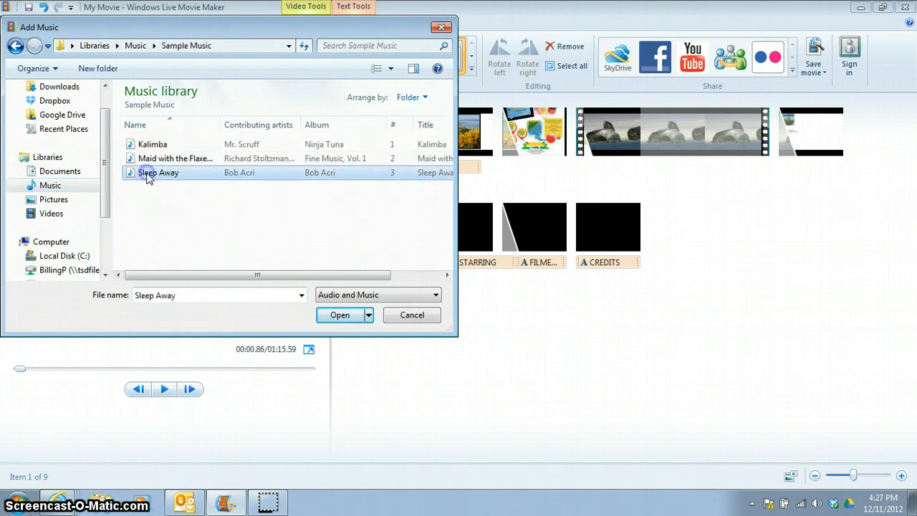
left_click(338, 314)
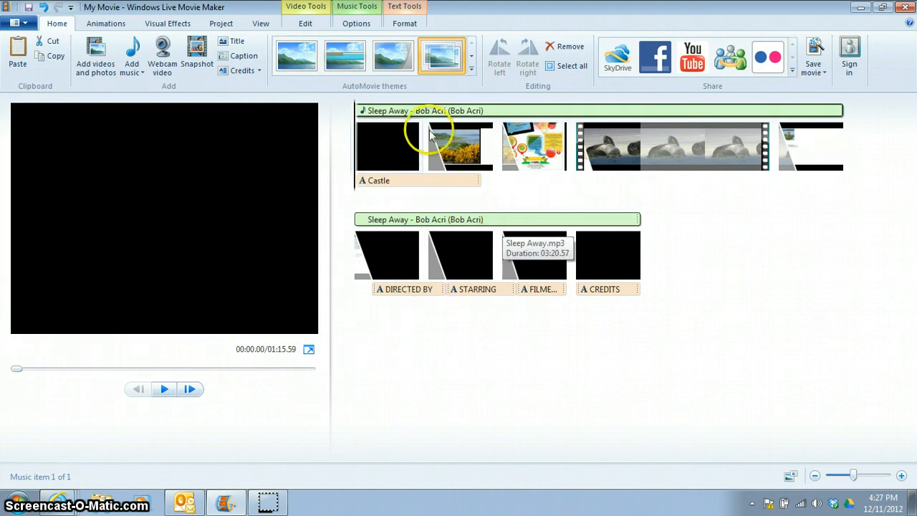
Play back the opening of the movie to preview it with the music
key("space")
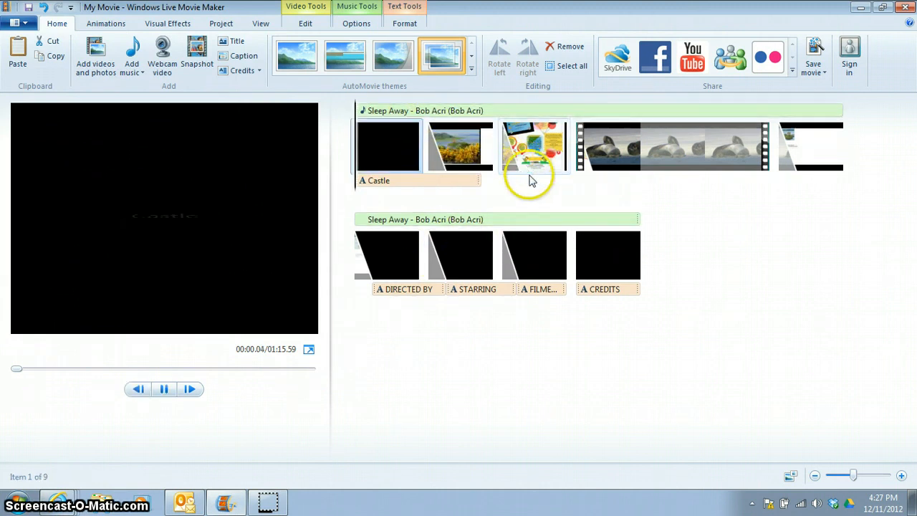
left_click(445, 355)
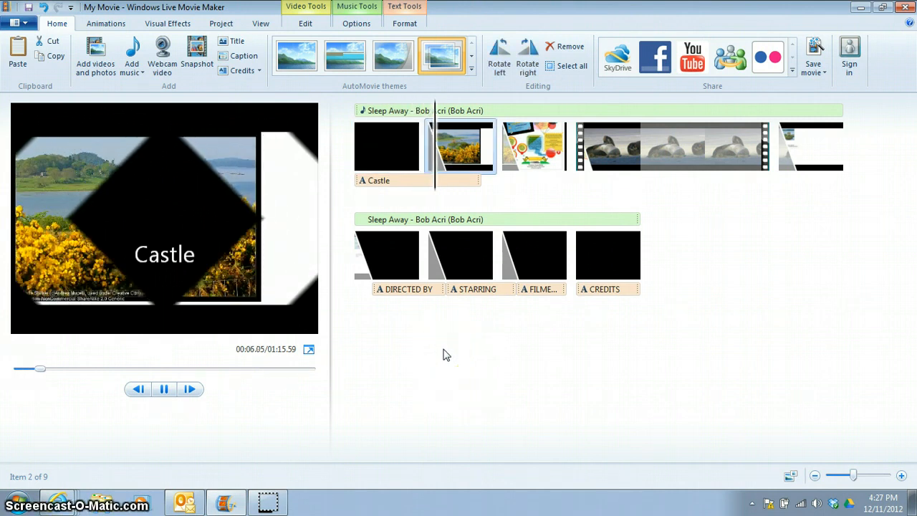
key("space")
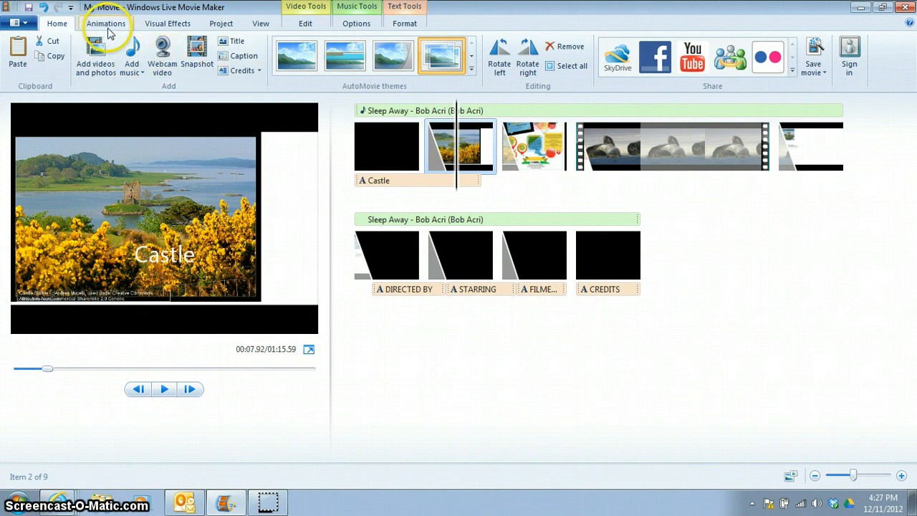
Open the music track's options and adjust its music volume slider
left_click(134, 72)
left_click(136, 75)
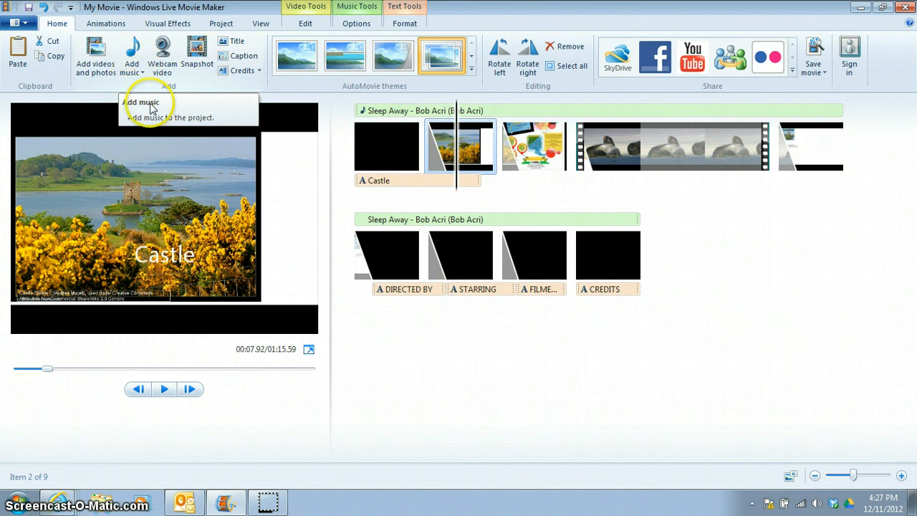
left_click(358, 11)
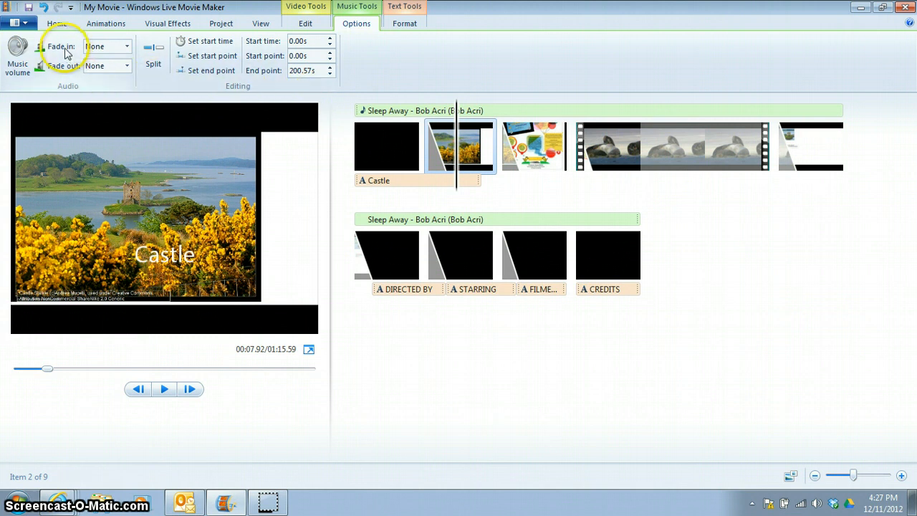
left_click(19, 70)
left_click(69, 91)
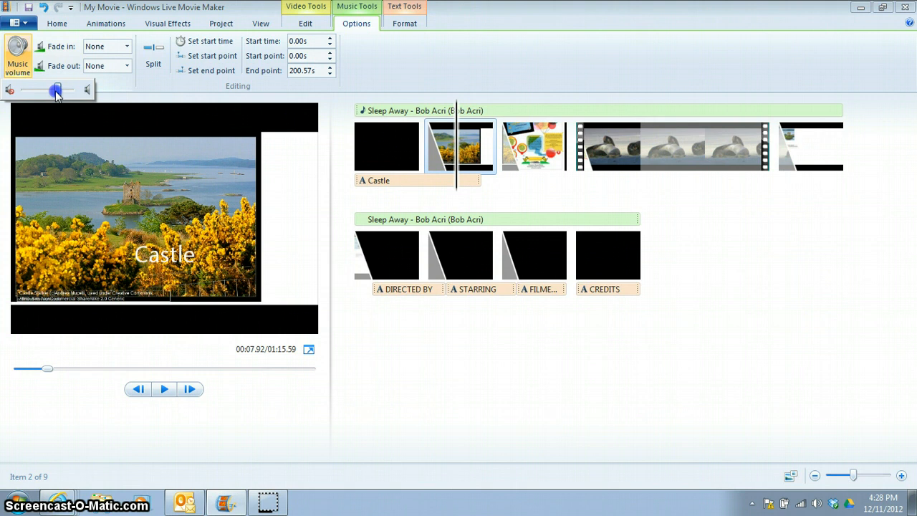
left_click(327, 144)
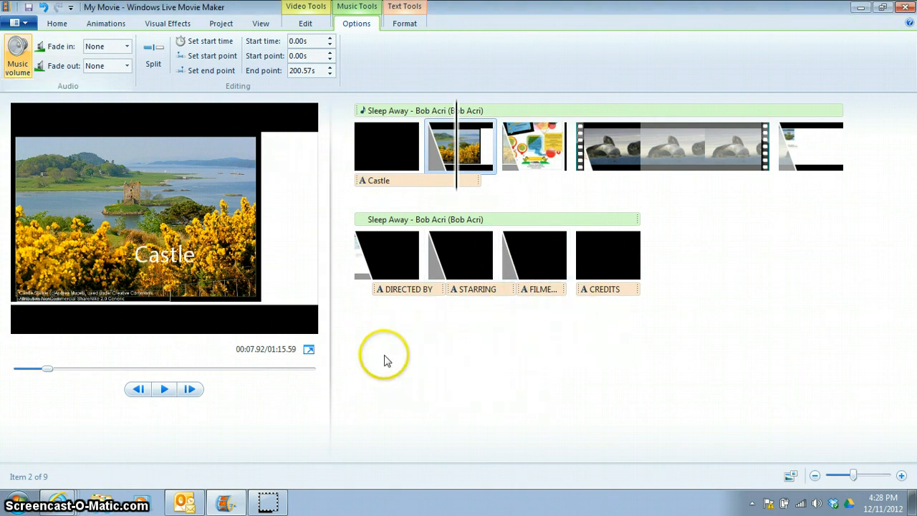
Review the project, animation, visual effect, video, music and text tool options for the selected clip
left_click(221, 24)
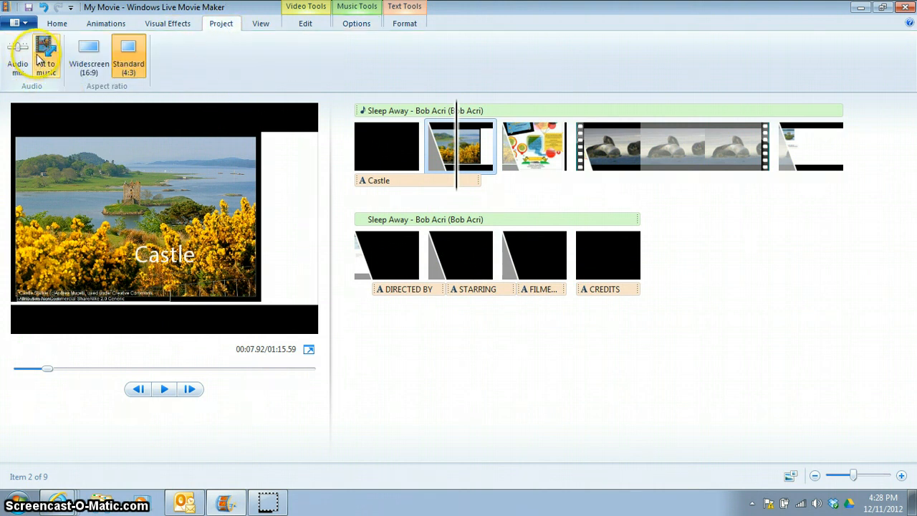
left_click(106, 24)
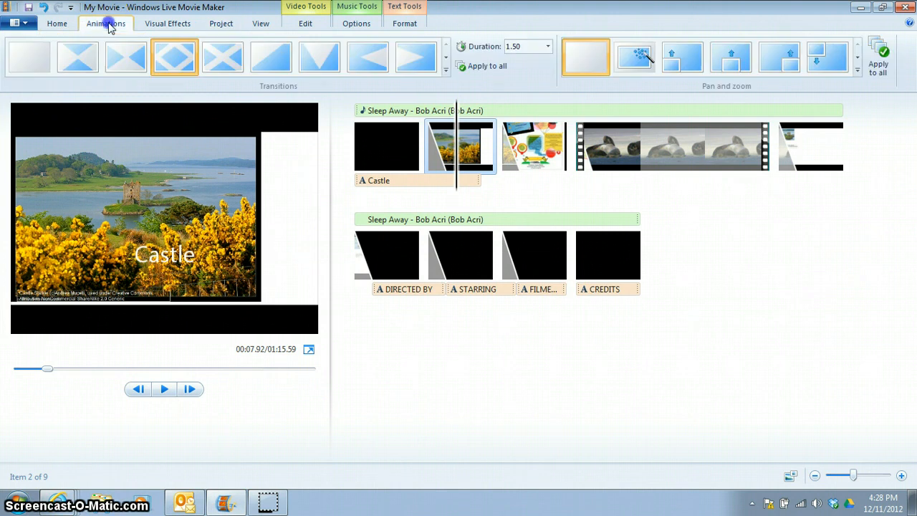
left_click(169, 24)
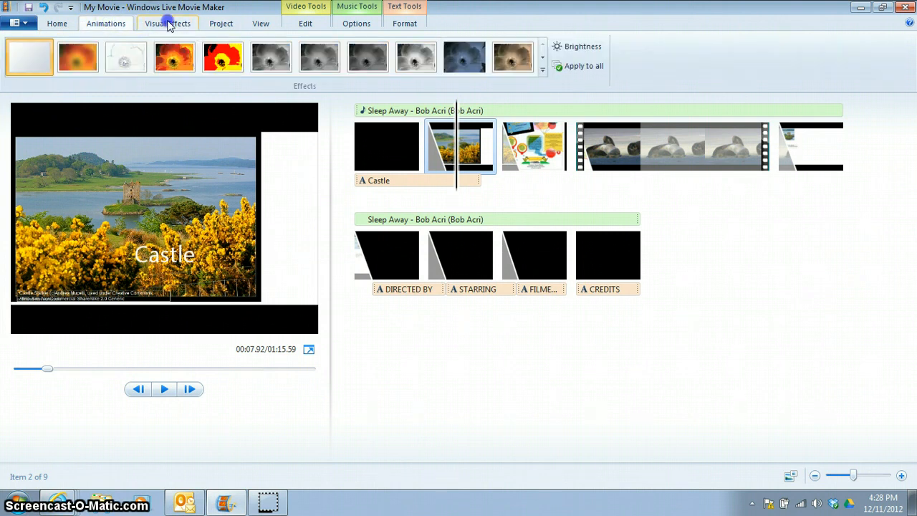
left_click(305, 24)
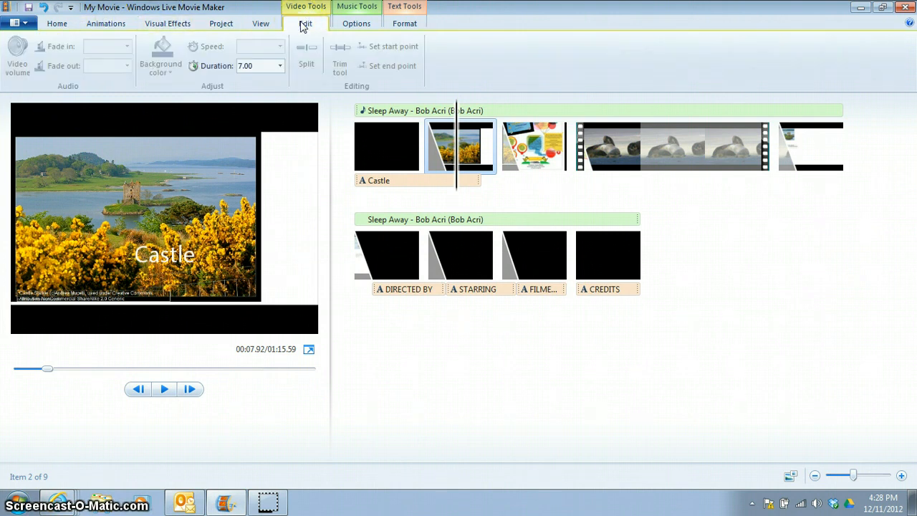
left_click(356, 24)
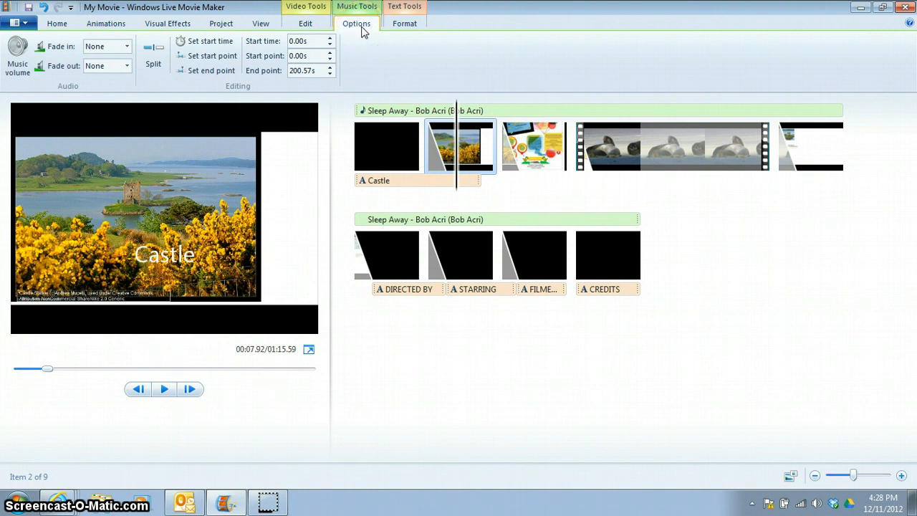
left_click(316, 10)
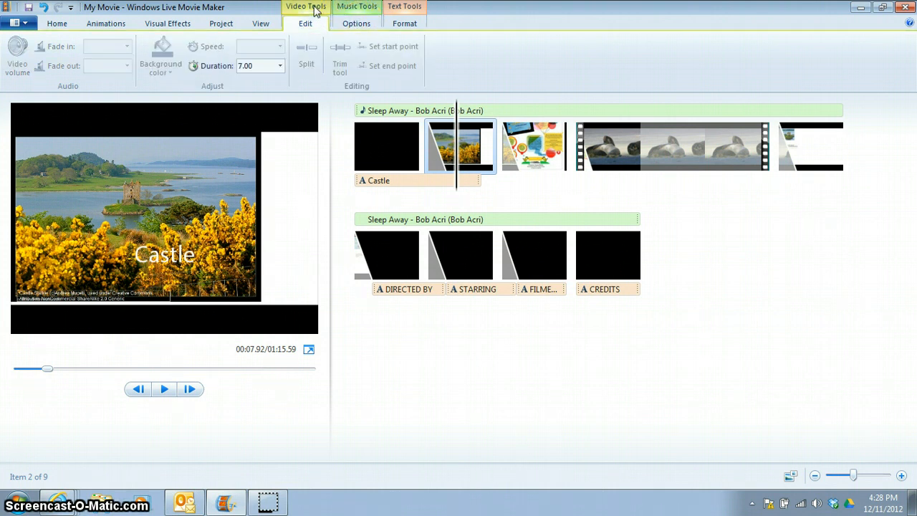
left_click(400, 11)
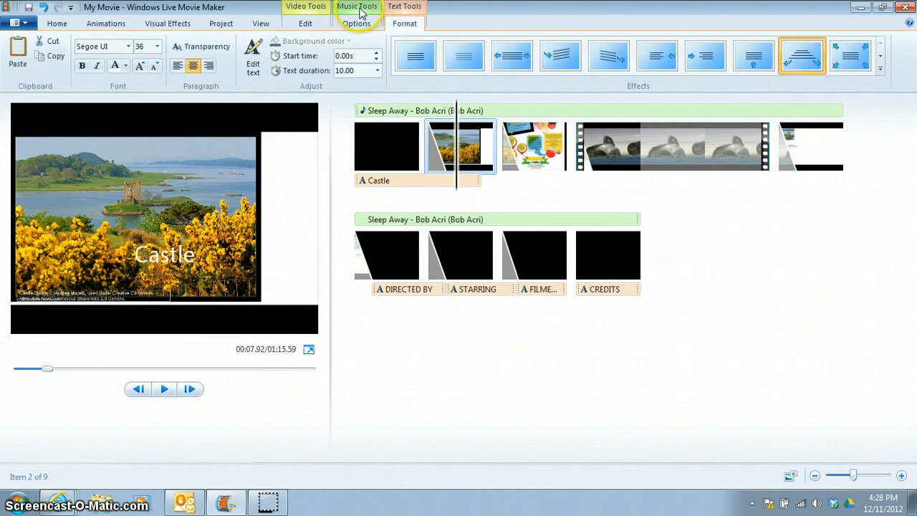
left_click(362, 9)
left_click(308, 7)
left_click(408, 9)
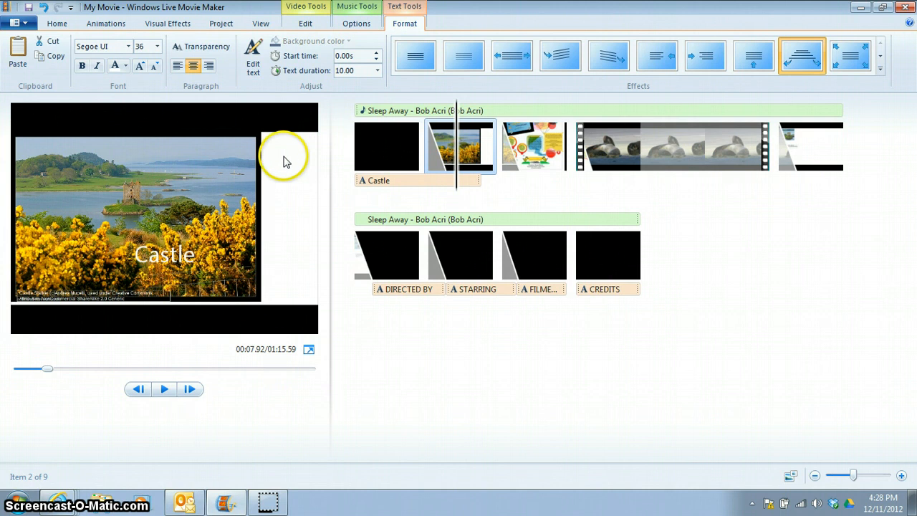
Edit the Castle title's text and change its font to Rockwell Extra Bold
left_click(395, 180)
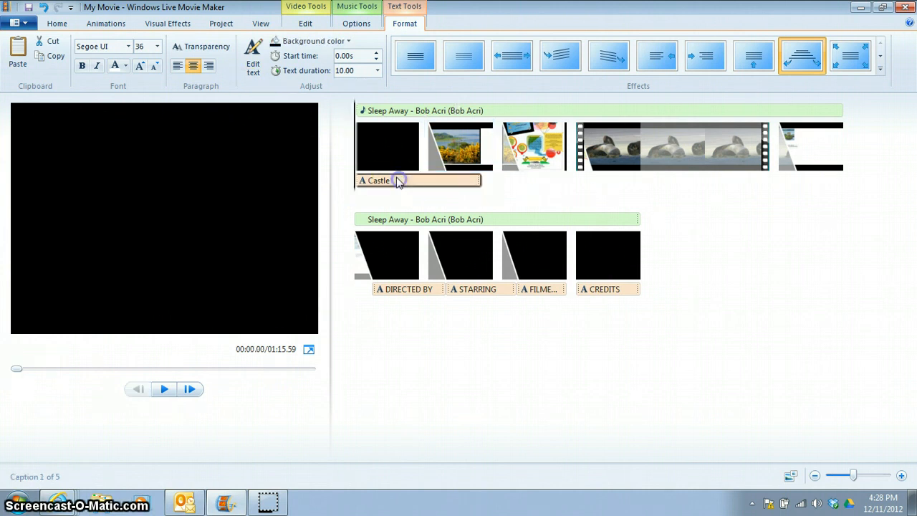
left_click(257, 66)
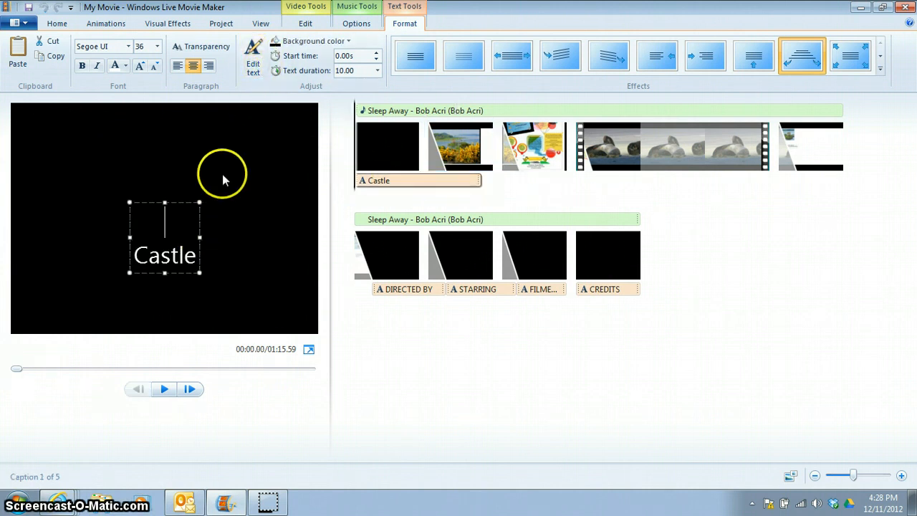
left_click(128, 47)
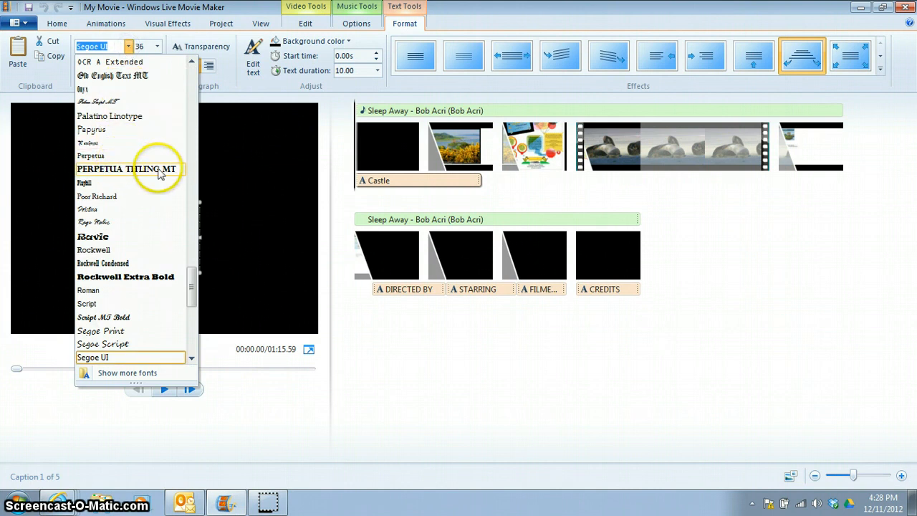
left_click(195, 263)
mouse_move(196, 263)
left_mouse_down()
mouse_move(154, 260)
mouse_move(197, 257)
left_mouse_up()
left_click(136, 254)
left_click_drag(135, 253, 198, 251)
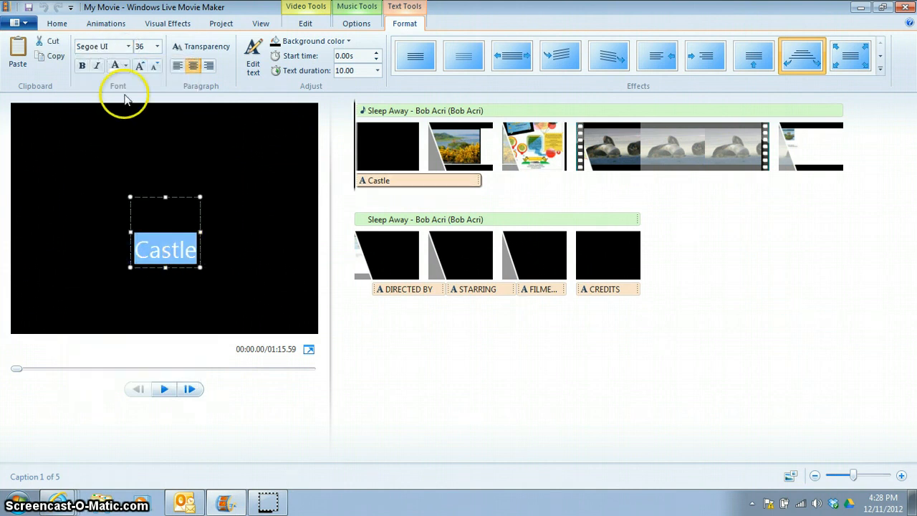
left_click(130, 46)
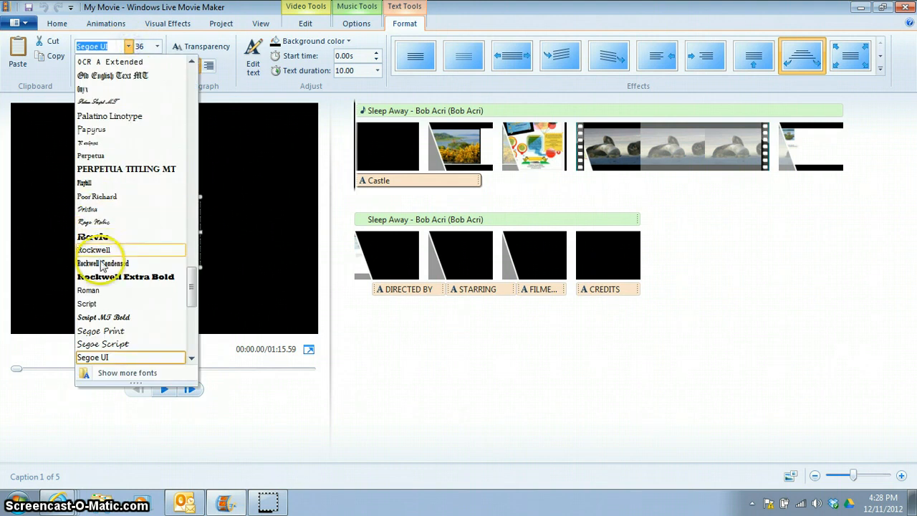
left_click(123, 276)
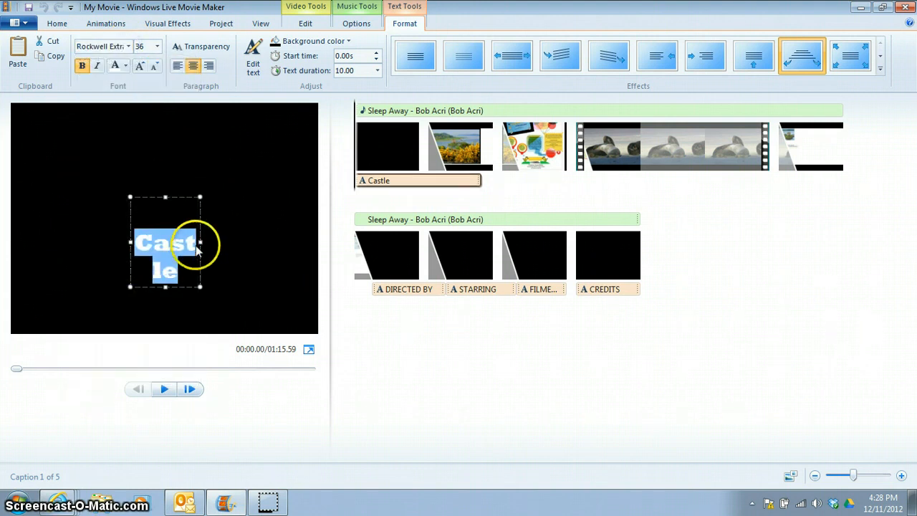
Widen the Castle title's text box and set the title's font size to 12
left_click_drag(201, 242, 292, 240)
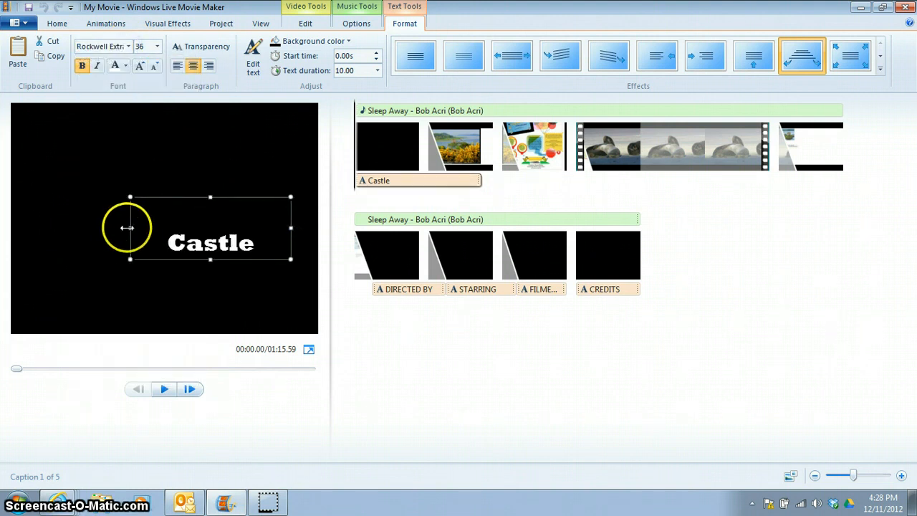
left_click_drag(92, 225, 92, 225)
left_click_drag(240, 245, 127, 245)
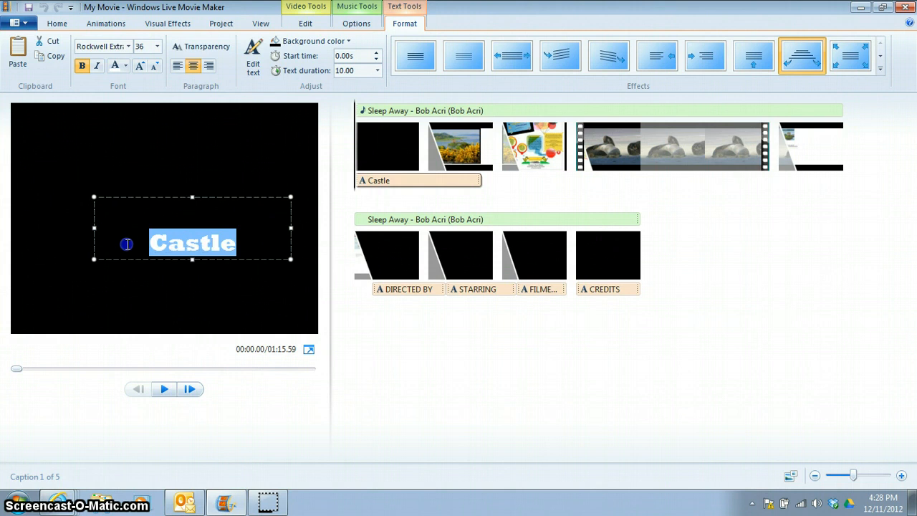
left_click(157, 46)
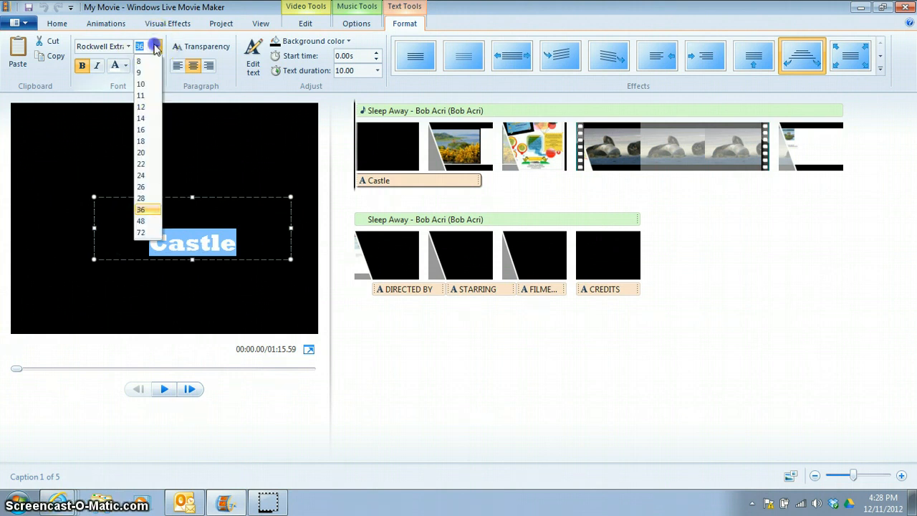
left_click(143, 109)
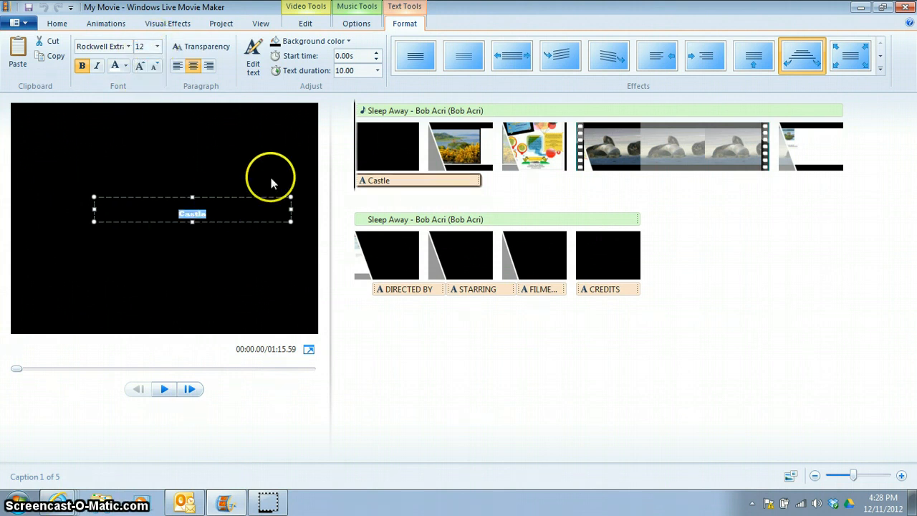
Make the Castle title italic and deselect it
left_click(98, 66)
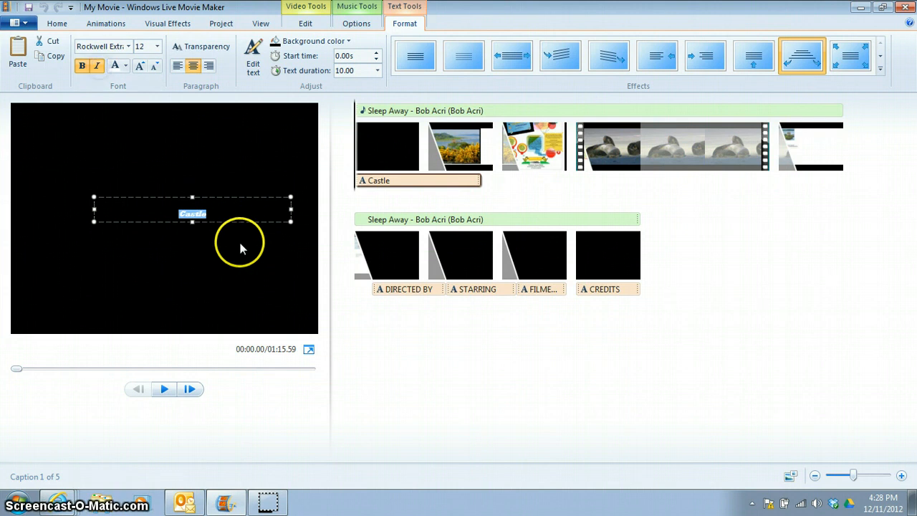
left_click(556, 346)
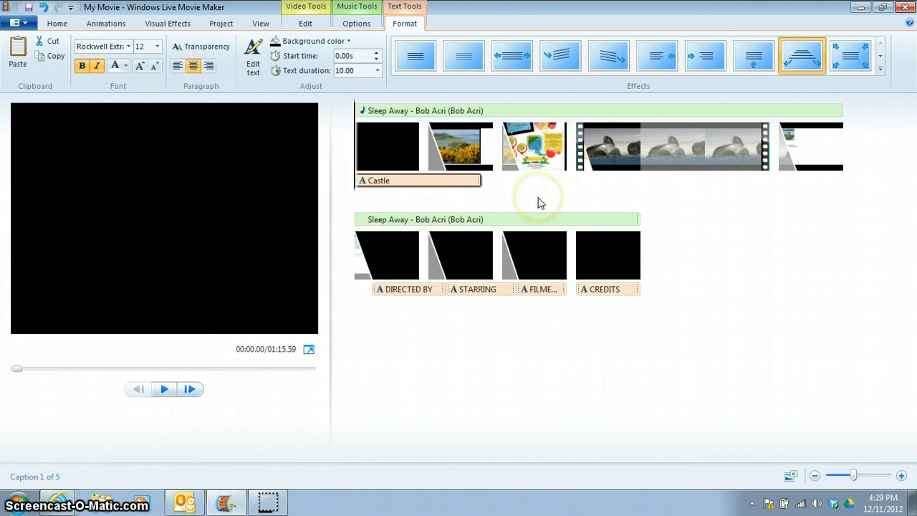
Save the project as My Movie in the MOVIE MAKER PROJECT folder on the Desktop
left_click(22, 24)
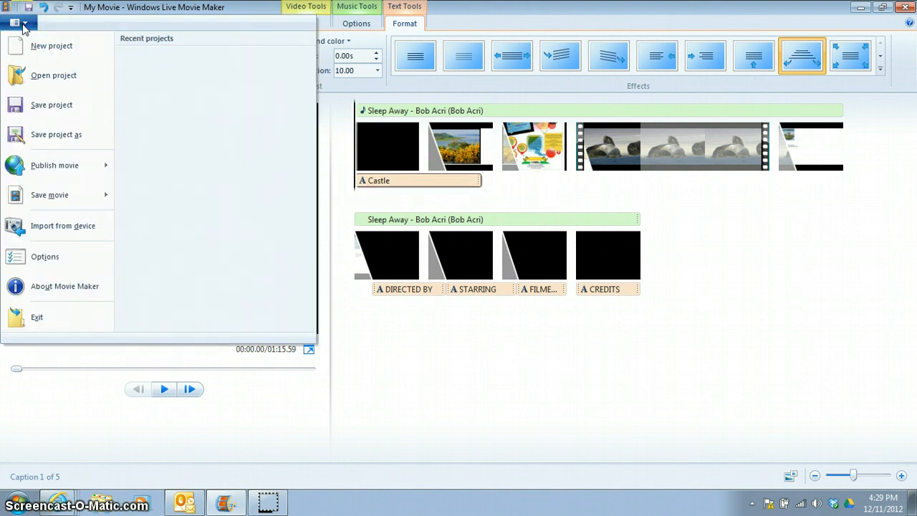
left_click(42, 136)
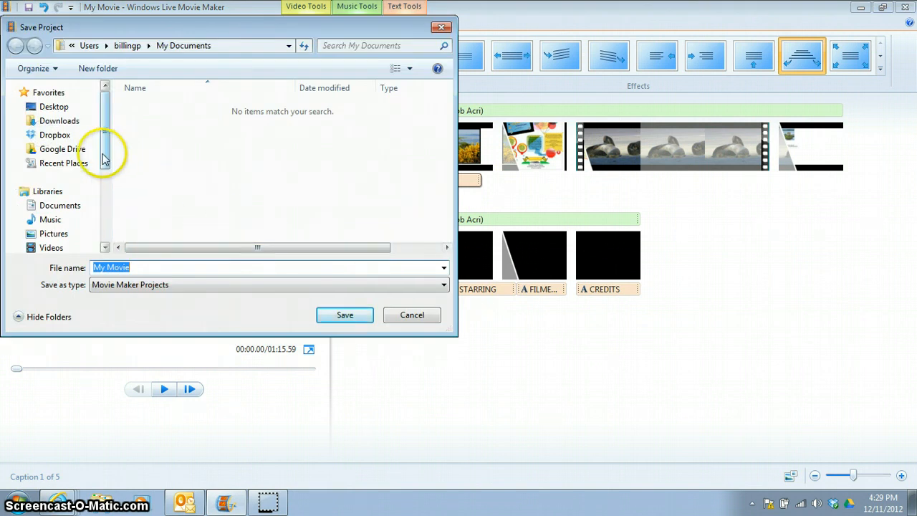
left_click(78, 109)
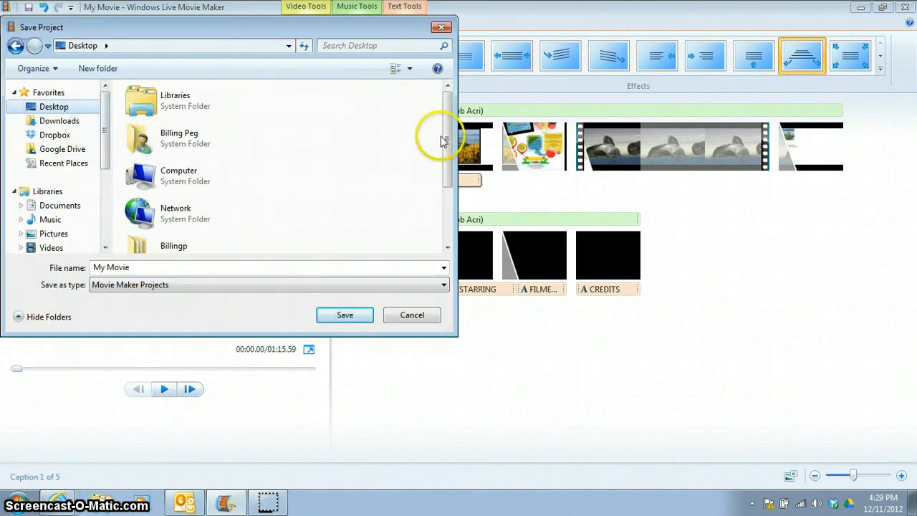
left_click_drag(443, 141, 445, 188)
left_click(229, 201)
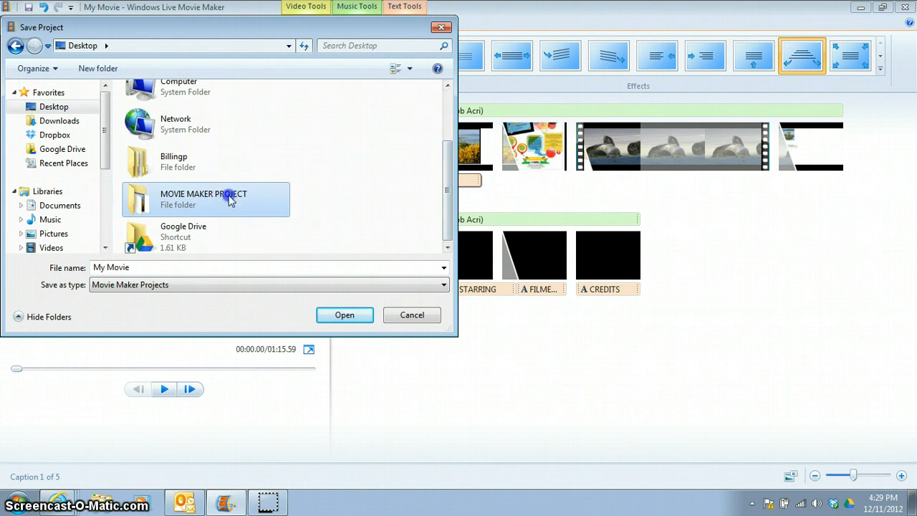
left_click(351, 321)
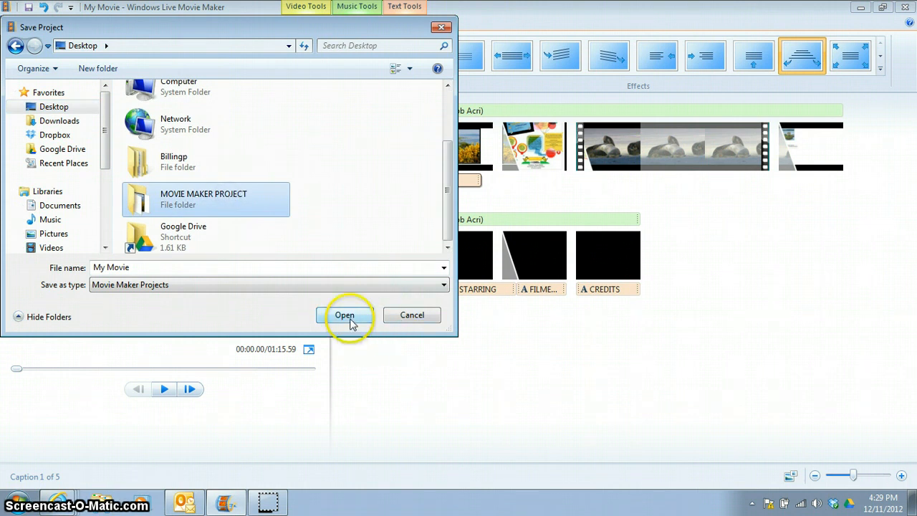
left_click(351, 321)
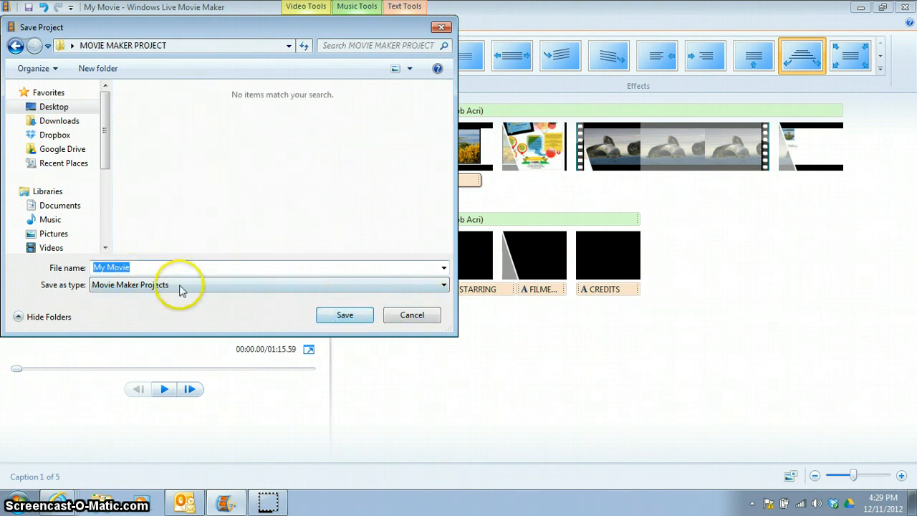
left_click(345, 315)
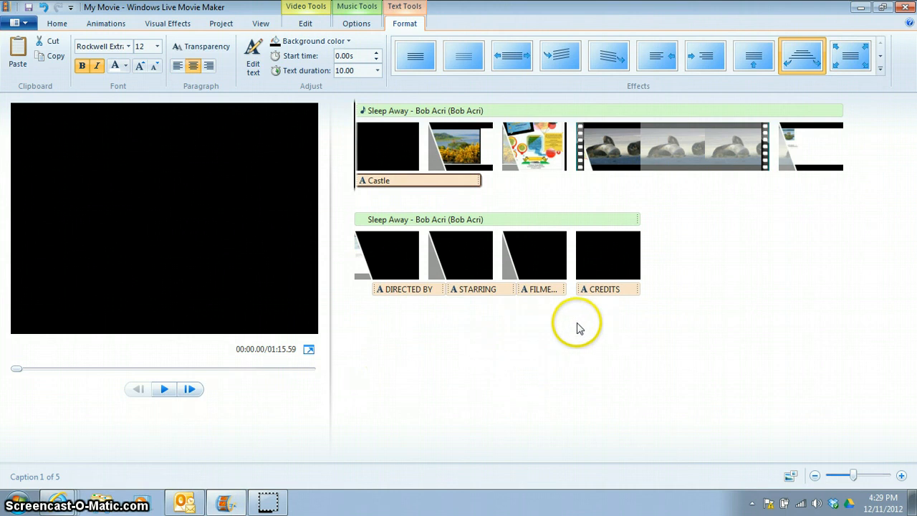
Save the movie as a Windows Media Video File named My Movie on the Desktop
left_click(56, 23)
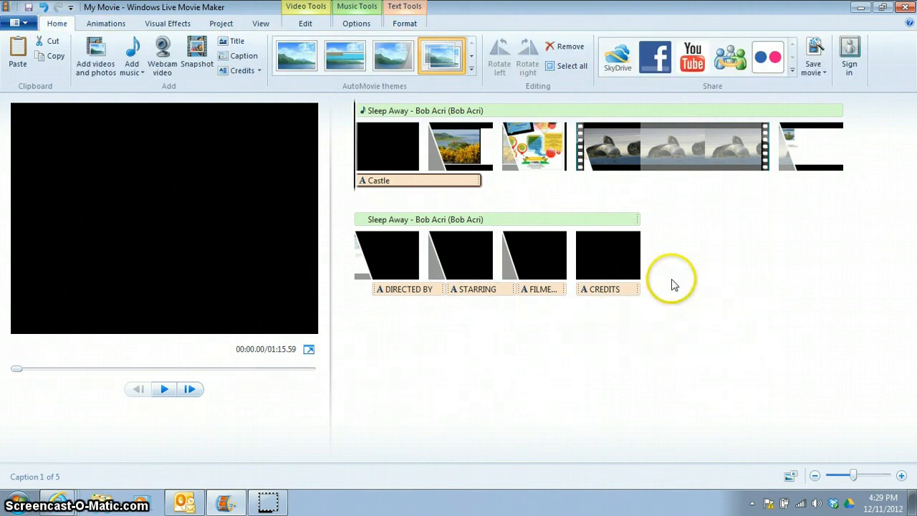
left_click(822, 74)
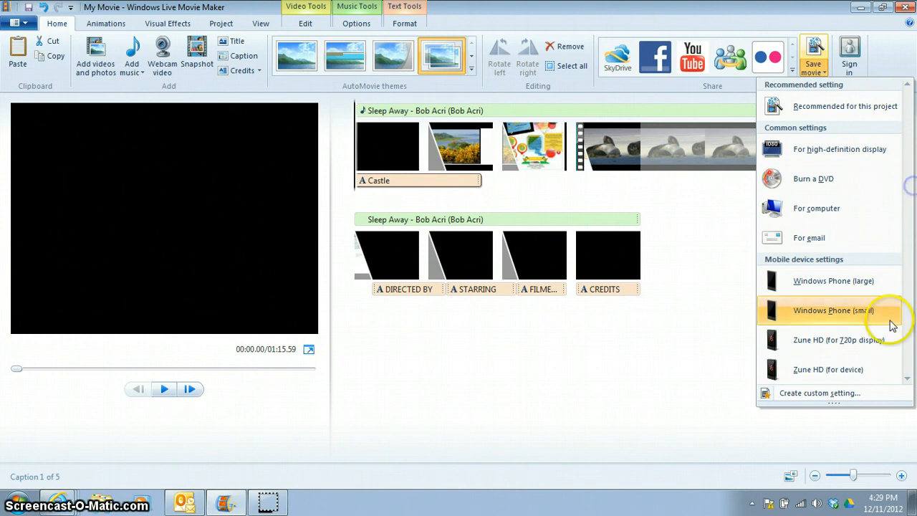
left_click(908, 379)
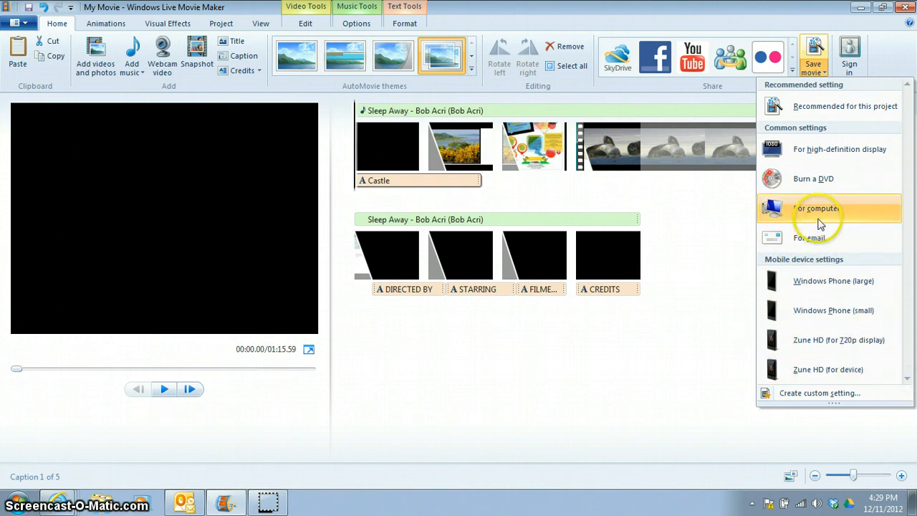
mouse_move(829, 213)
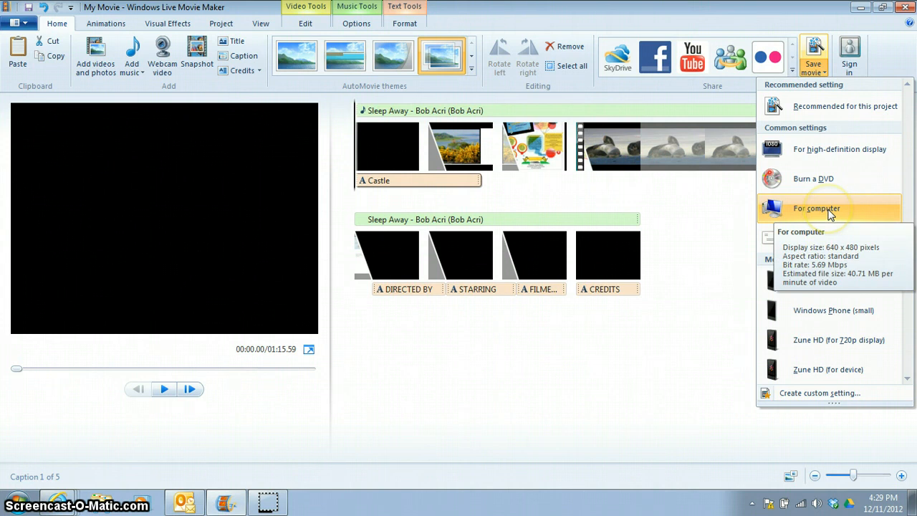
left_click(814, 116)
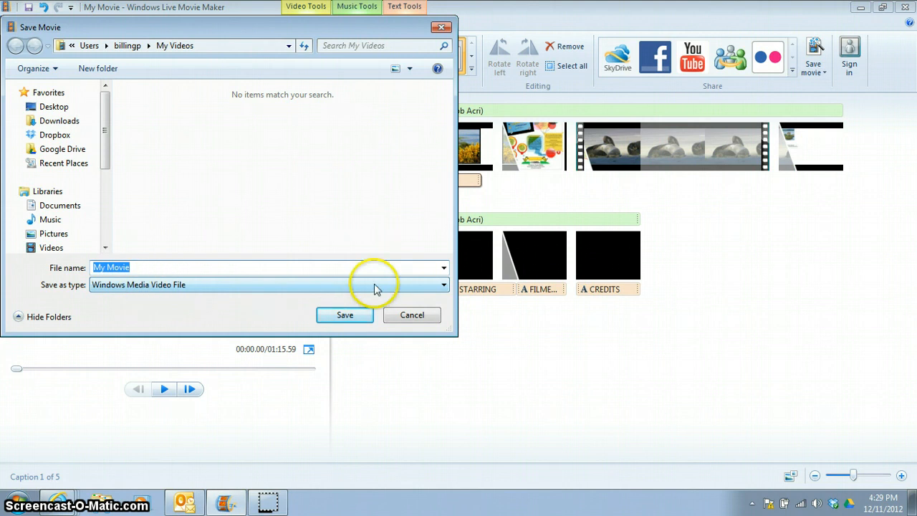
left_click(70, 109)
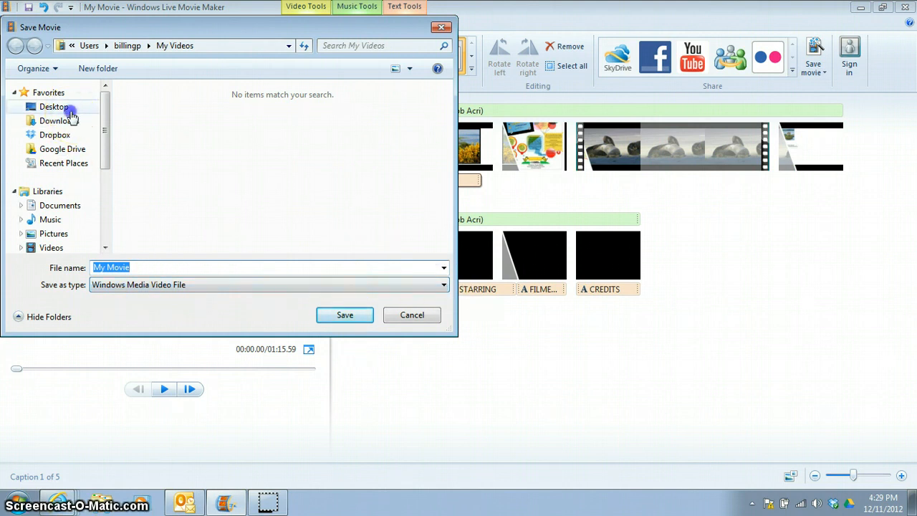
left_click(62, 267)
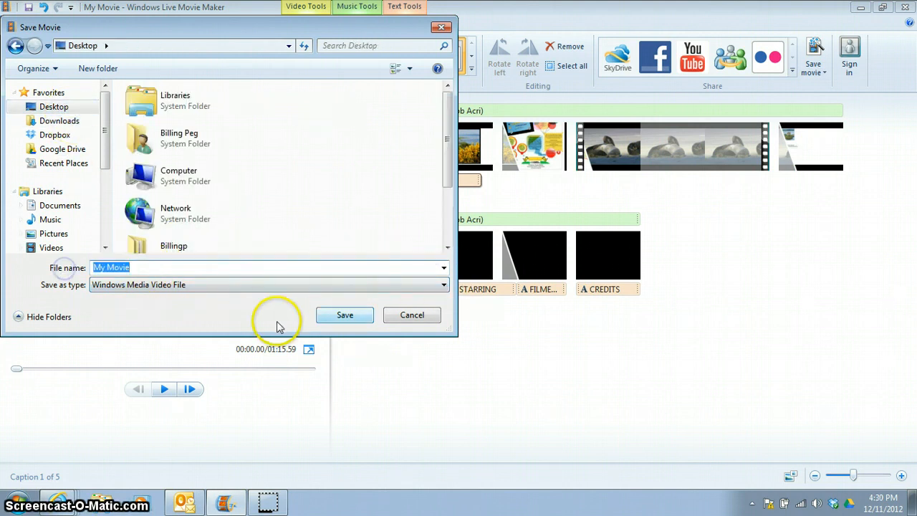
left_click(199, 268)
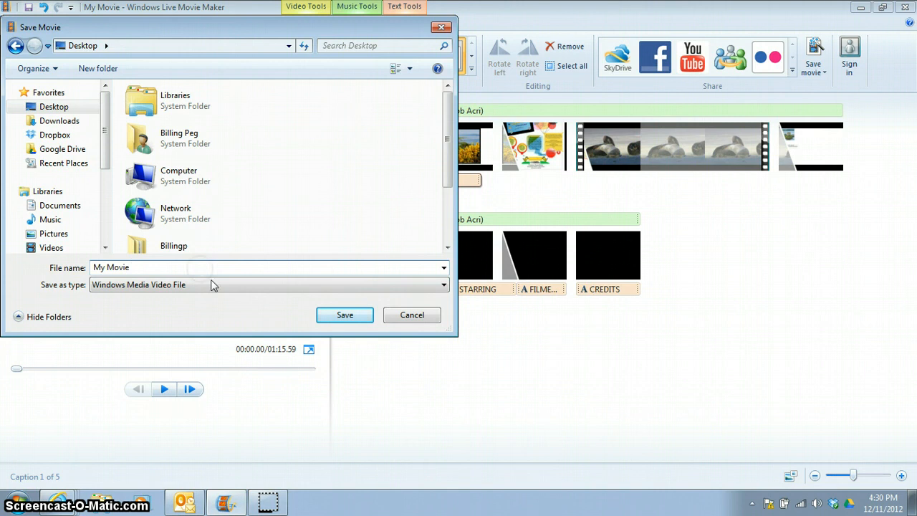
left_click(348, 315)
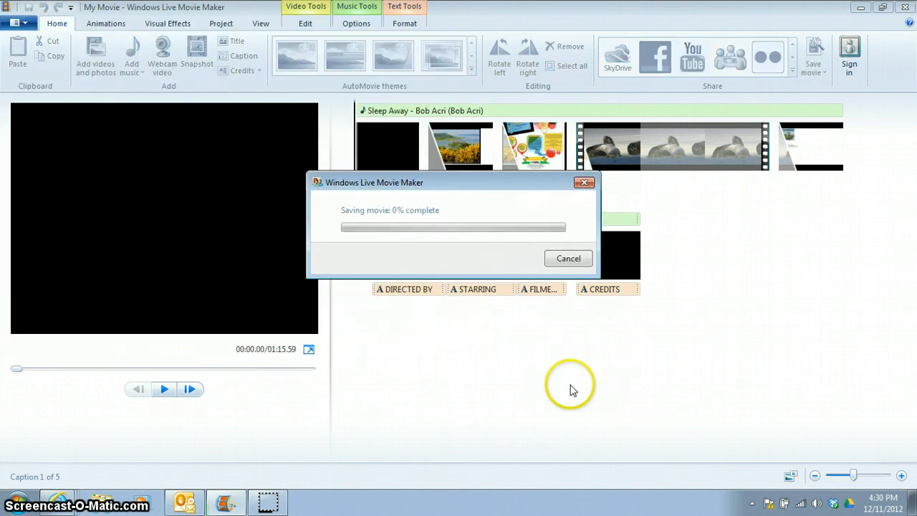